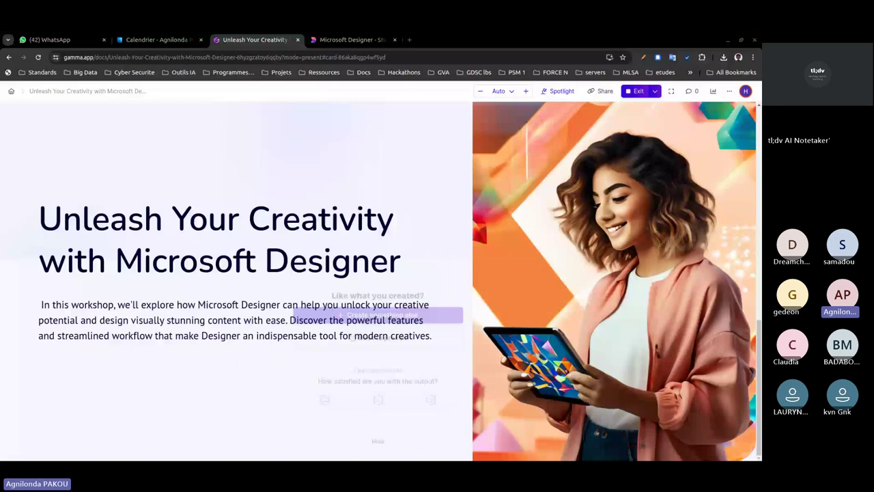
Switch from the Gamma presentation to the WhatsApp Web tab with Ctrl+1
key("ctrl+1")
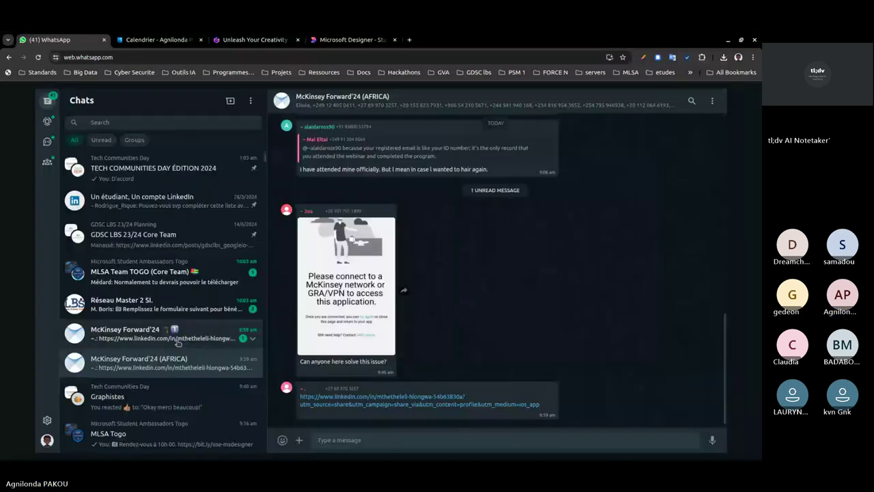
Check the Réseau Master 2 SI chat, then open the MLSA Team TOGO (Core Team) group
left_click(178, 304)
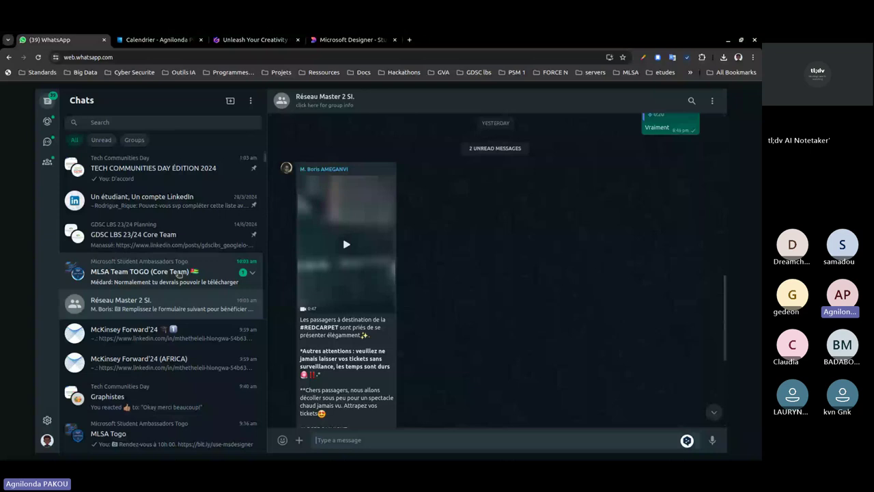
left_click(179, 274)
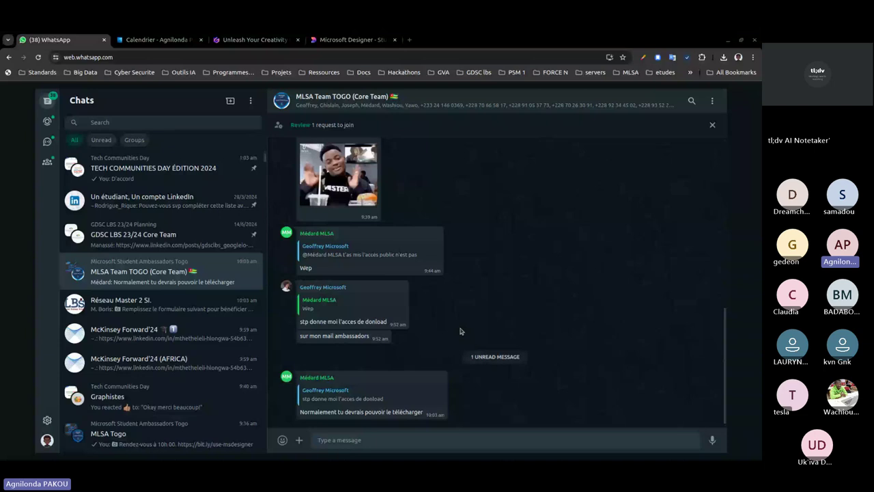
Go back to the Gamma presentation's title slide with Ctrl+3
key("ctrl+3")
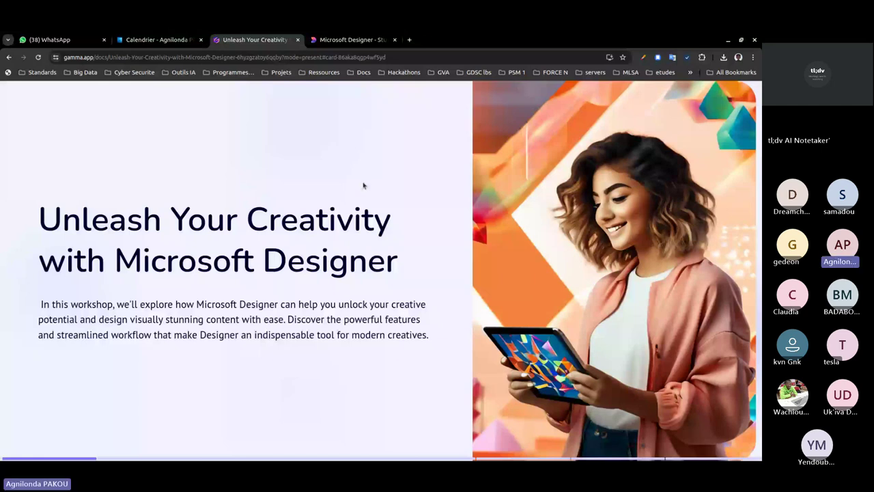
Switch to WhatsApp with Ctrl+1 and open the MLSA Team TOGO (Core Team) chat
key("ctrl+1")
left_click(183, 266)
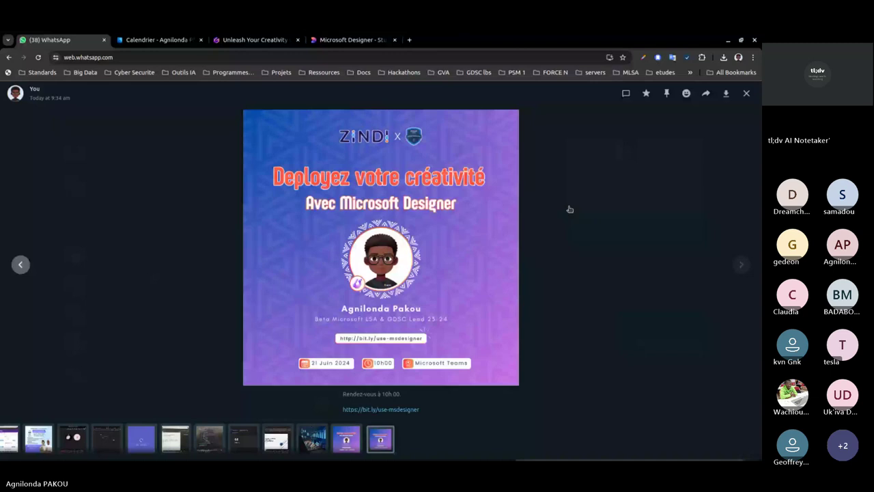
Close the full-size view of the workshop poster
left_click(569, 209)
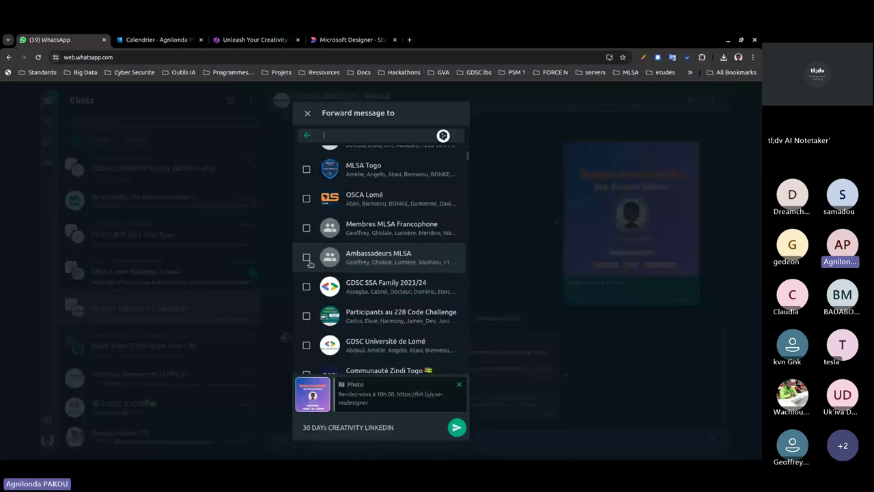
Send the poster to Ambassadeurs MLSA, Membres MLSA Francophone and GDSC Université de Lomé
left_click(307, 258)
left_click(305, 229)
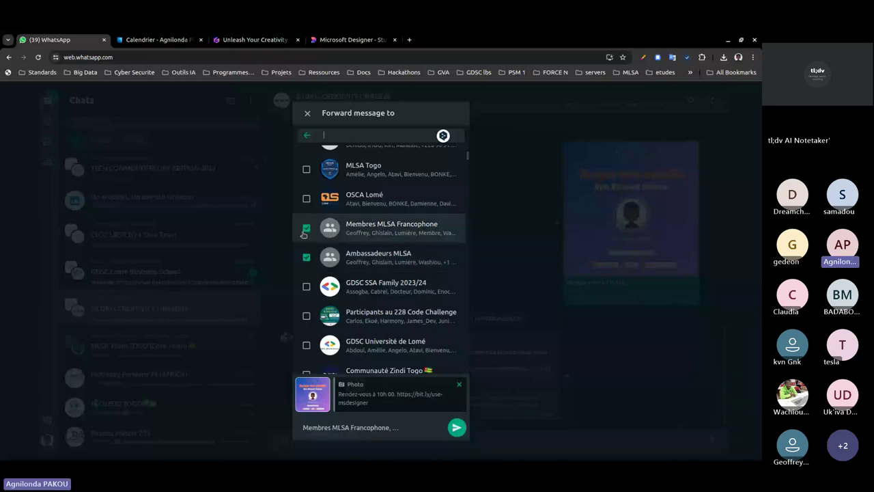
left_click(306, 345)
left_click(456, 428)
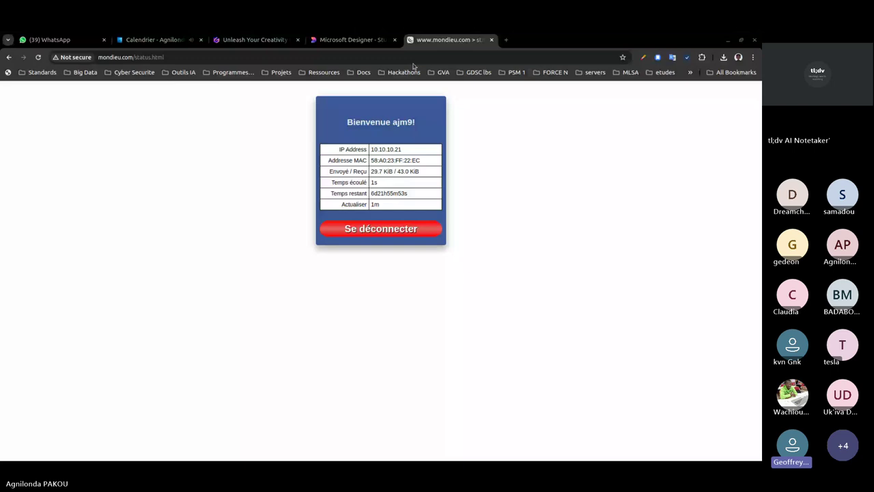
Switch back to the Gamma presentation tab with Ctrl+3
key("ctrl+3")
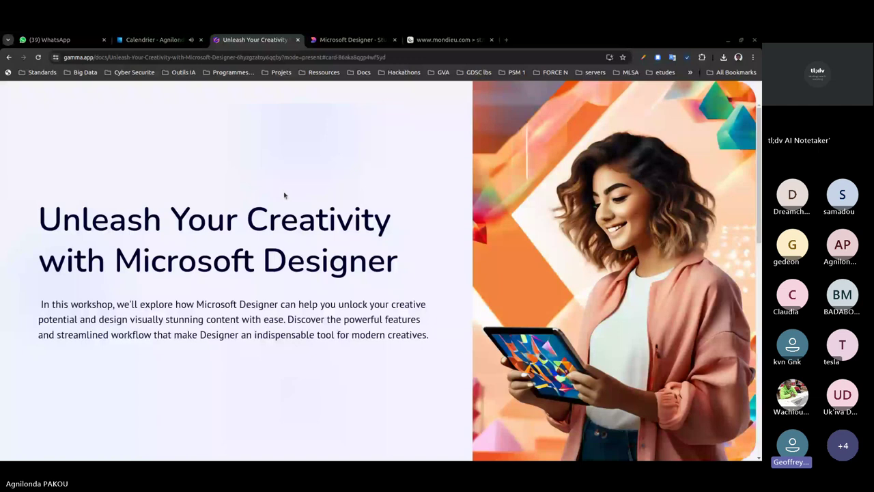
mouse_move(67, 41)
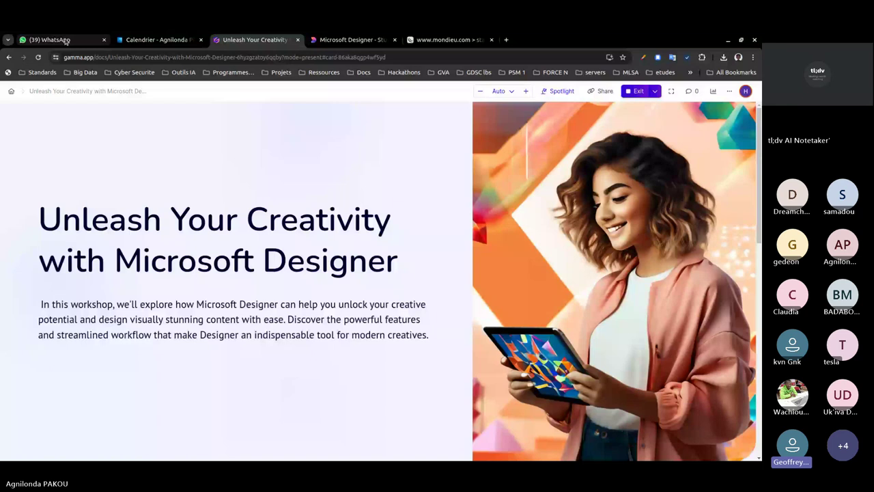
Return to WhatsApp Web, showing the TECH COMMUNITIES DAY ÉDITION 2024 group chat
left_click(66, 41)
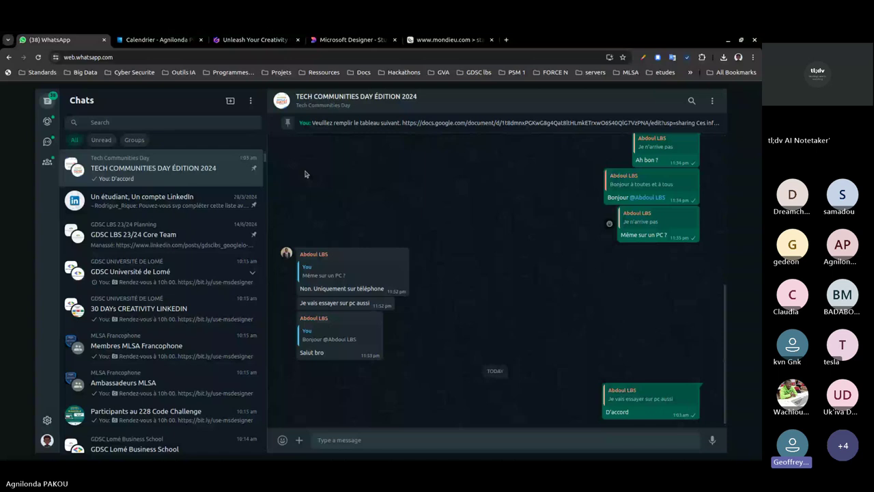
Return to the 'Unleash Your Creativity' deck and advance past the title slide
left_click(254, 39)
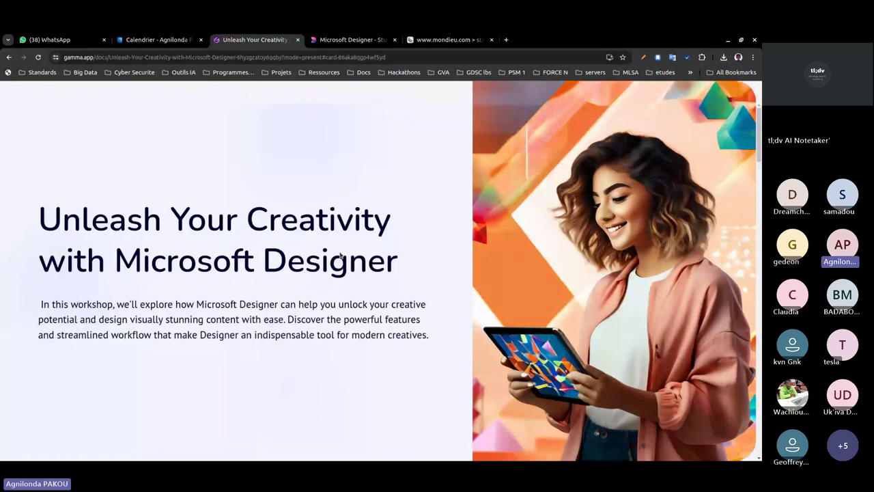
key("Right")
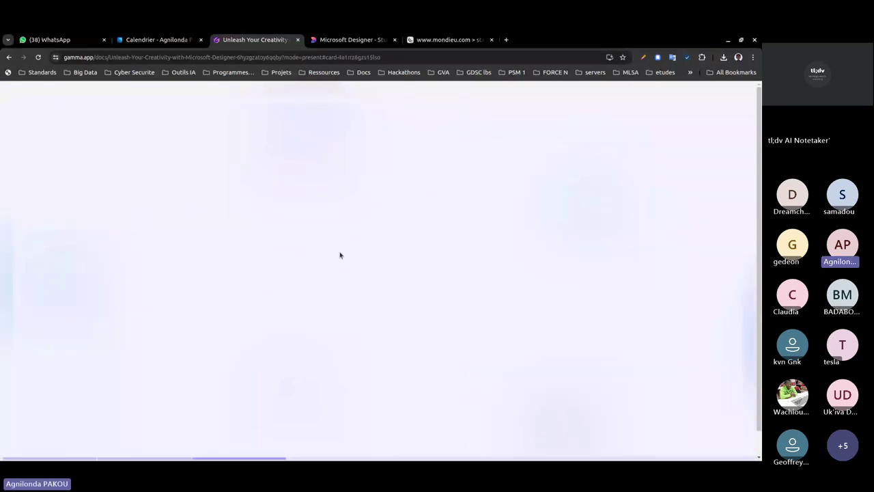
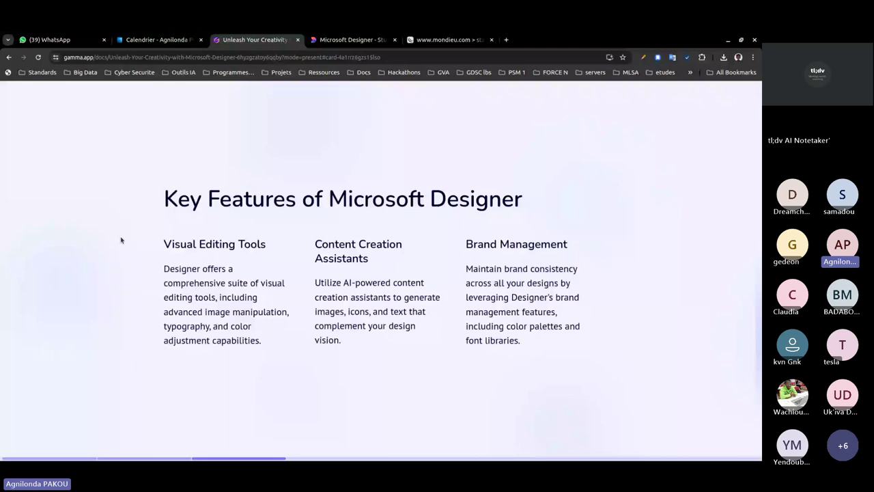
Advance the Gamma presentation to the 'Designing Visually Appealing Content' slide
key("Right")
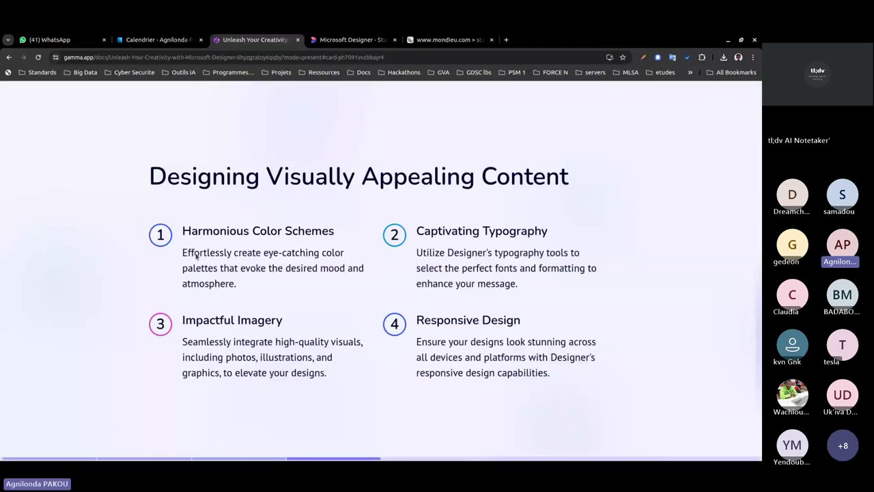
Switch to WhatsApp Web to show the TECH COMMUNITIES DAY ÉDITION 2024 group chat
key("ctrl+1")
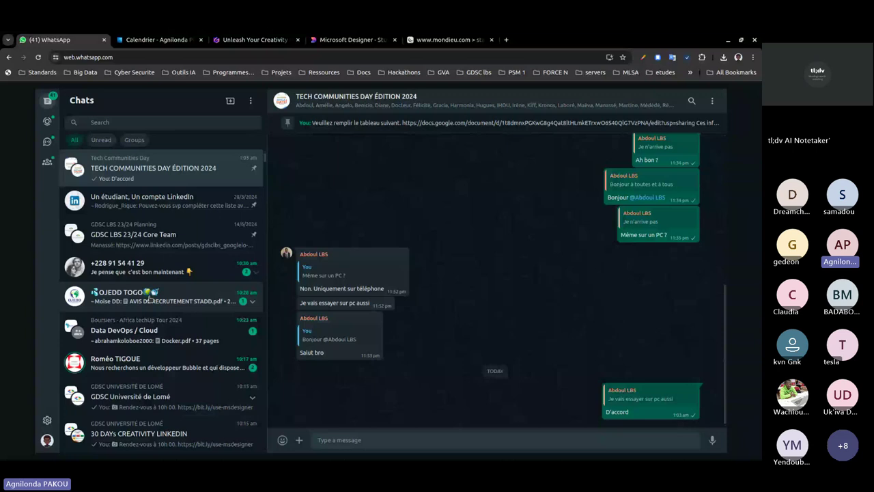
Switch back to the 'Unleash Your Creativity' Gamma presentation tab
key("ctrl+3")
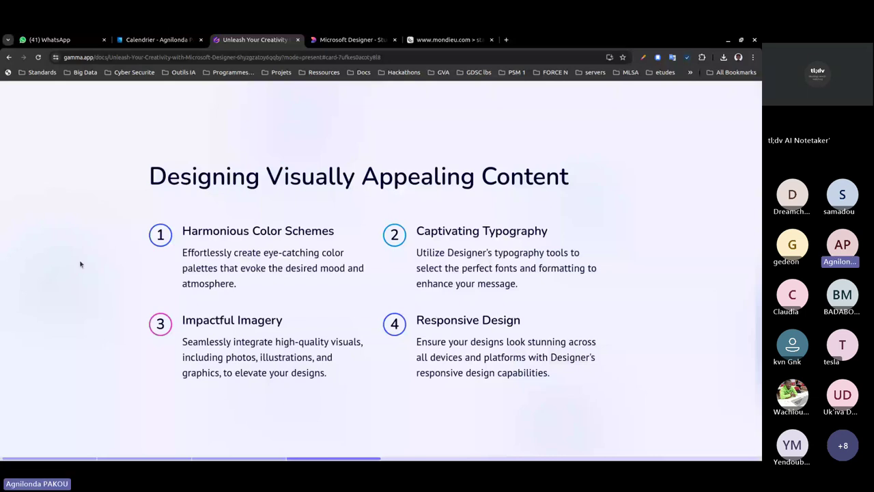
Advance the Gamma presentation to the 'Collaboration and Teamwork' slide
key("Right")
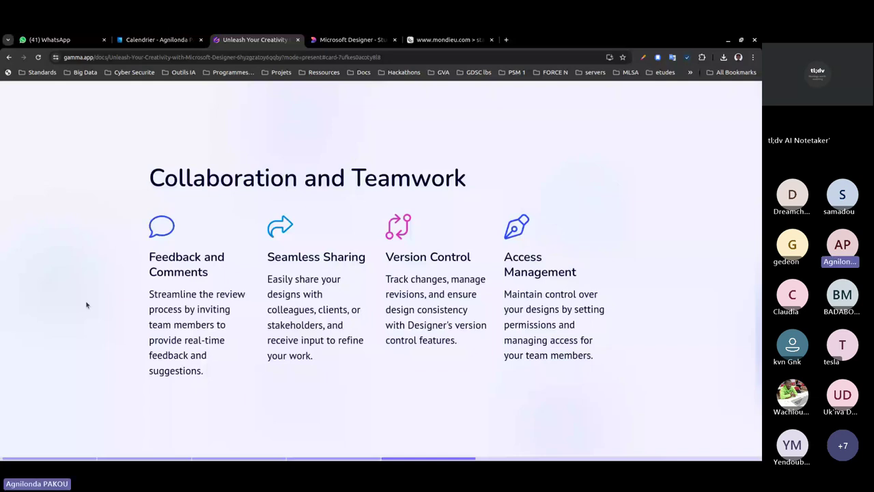
Advance the Gamma presentation to the 'Workflow Efficiency with Designer' slide
key("Right")
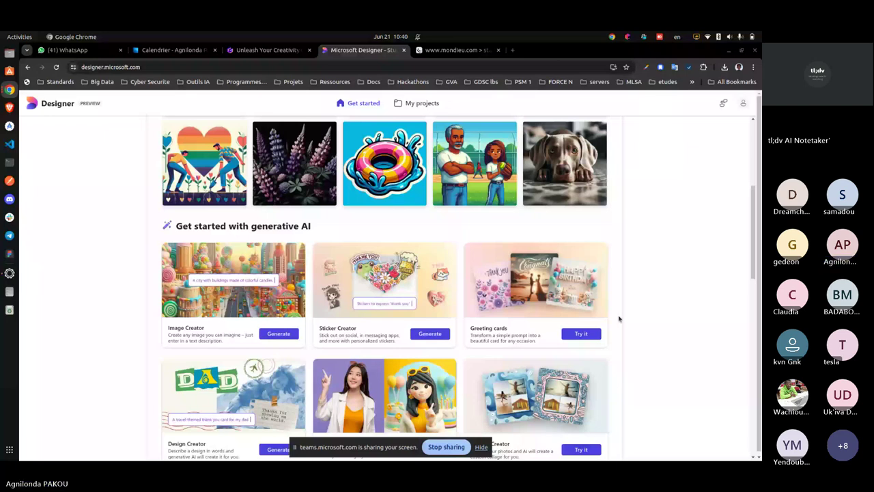
Scroll up to the soft watercolor portrait prompt template in Image Creator
scroll(619, 318, "up", 3)
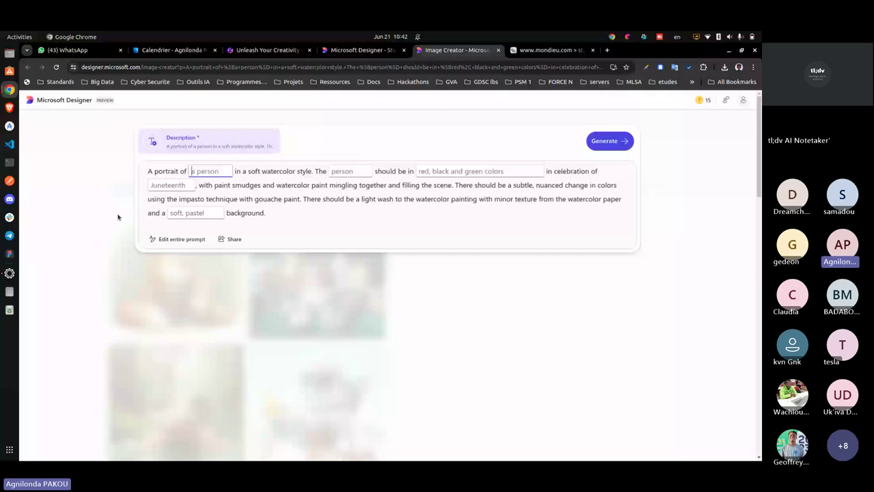
Rewrite the prompt to describe a young boy celebrating a birthday in red, white, green
type("a young boy")
left_click(171, 185)
type("b")
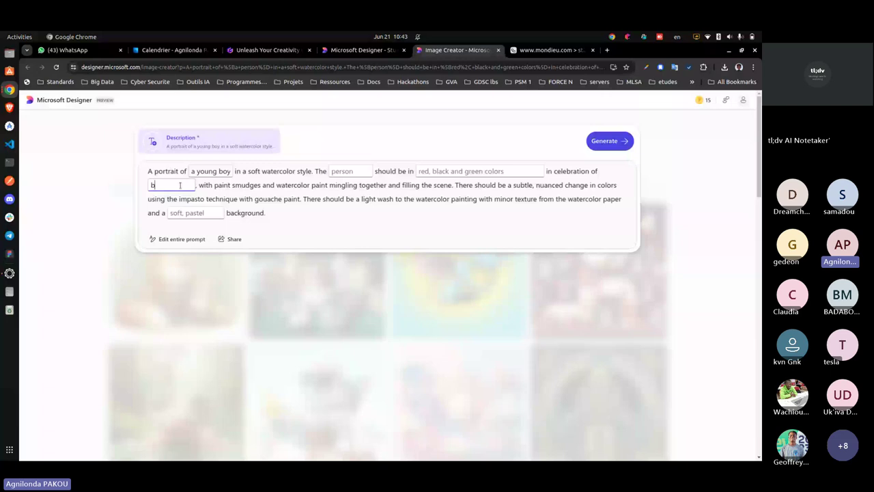
key("Tab")
type("red, white green")
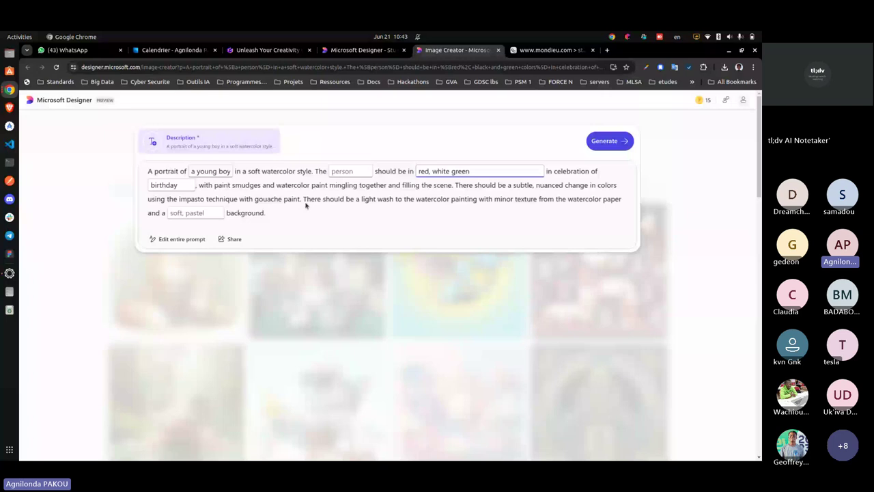
Replace 'soft, pastel' with 'holiday background' and generate the portrait images
left_click(196, 213)
type("chr")
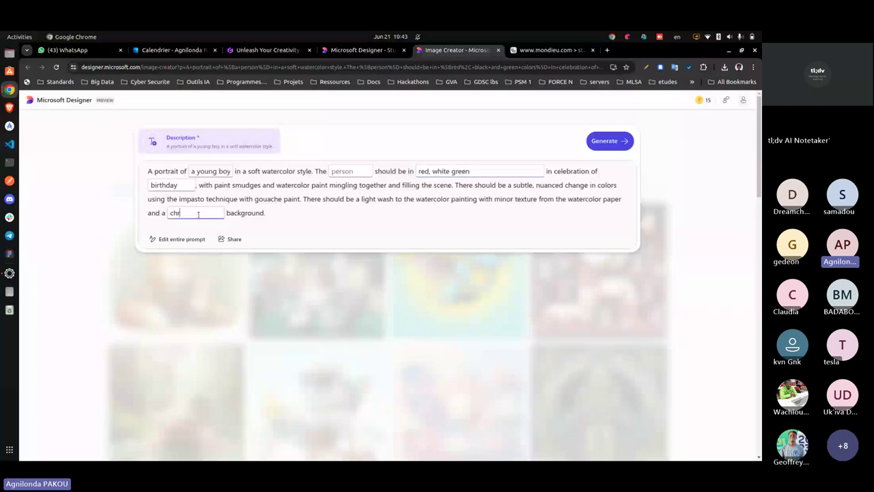
key("BackSpace")
key("BackSpace")
key("BackSpace")
type("hol")
type("iday backgro")
key("Return")
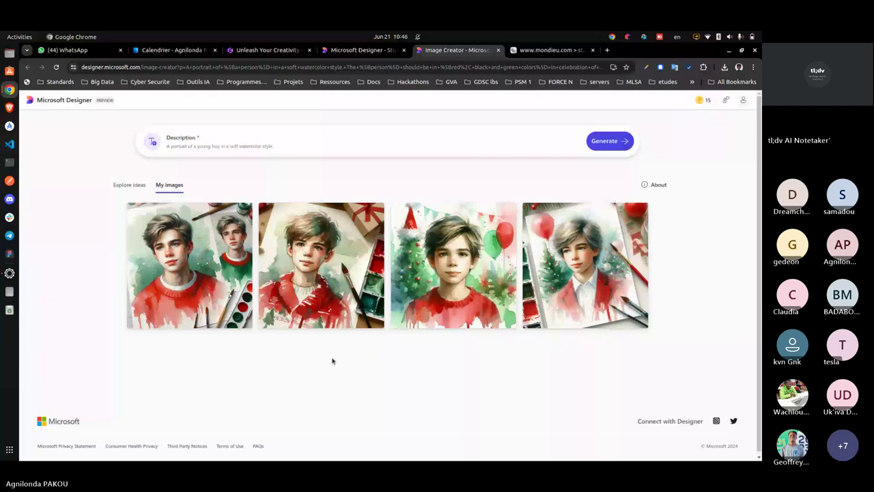
Switch to the Teams meeting and show its chat with the watercolor portrait prompt
key("alt+Tab")
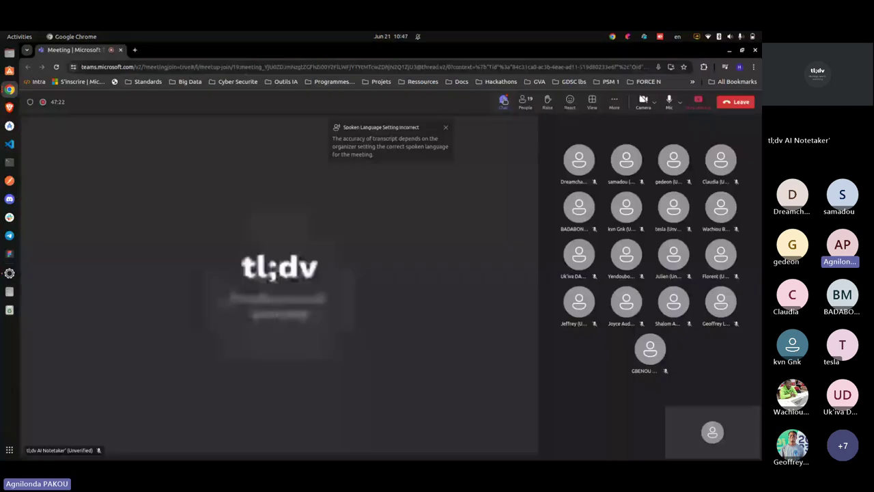
left_click(503, 100)
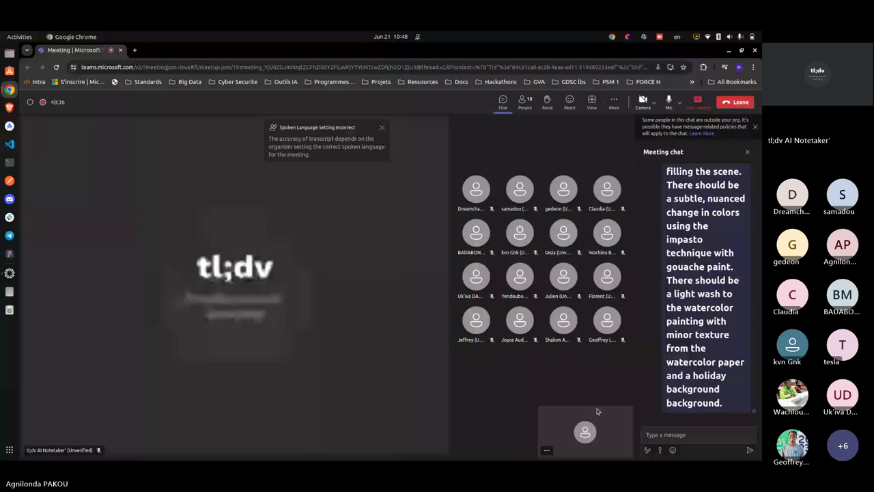
Scroll up the Teams meeting chat to review the posted watercolor portrait prompt
scroll(731, 315, "up", 5)
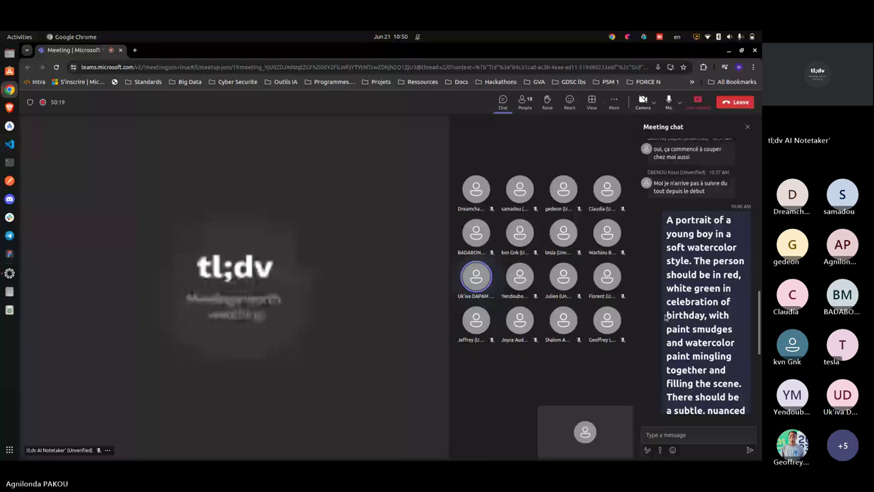
key("alt+Tab")
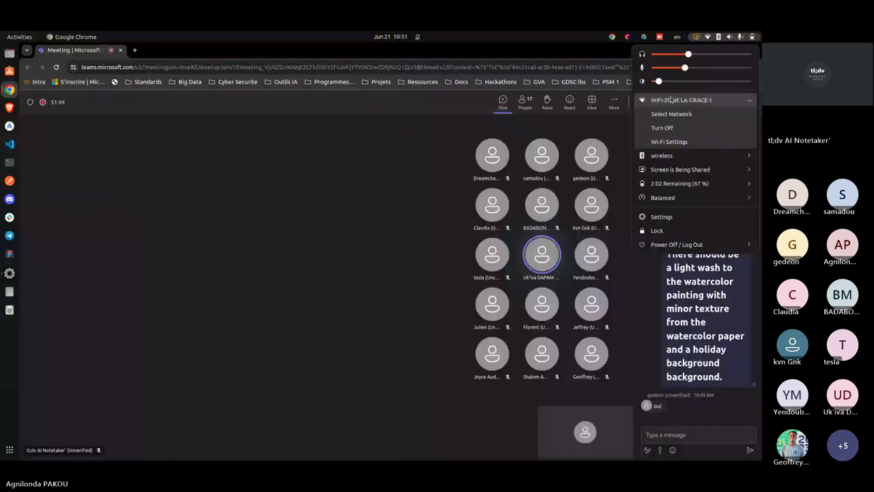
Close the Wi-Fi menu and bring the boy portrait into the Designer editor as 'My first design'
left_click(673, 99)
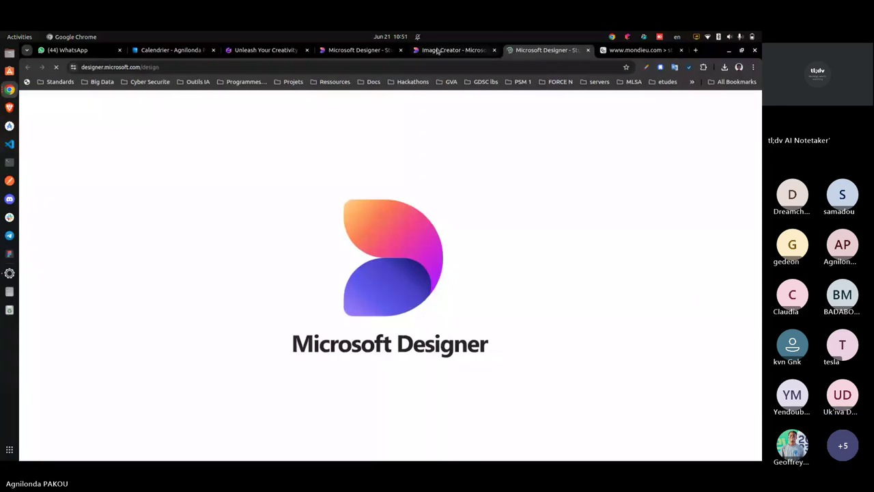
left_click(438, 51)
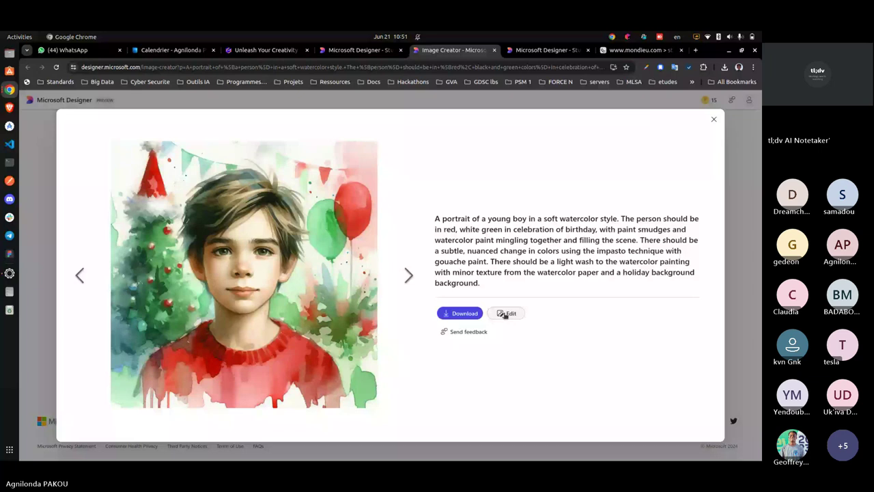
key("alt+Tab")
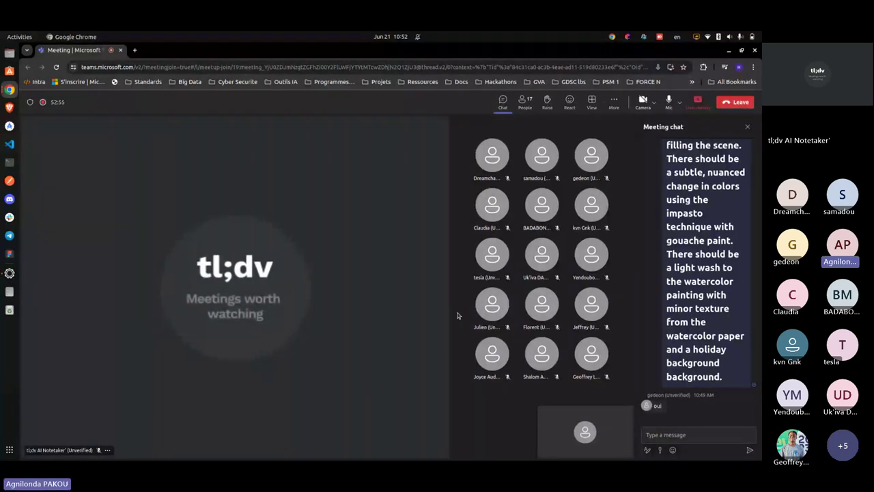
key("alt+Tab")
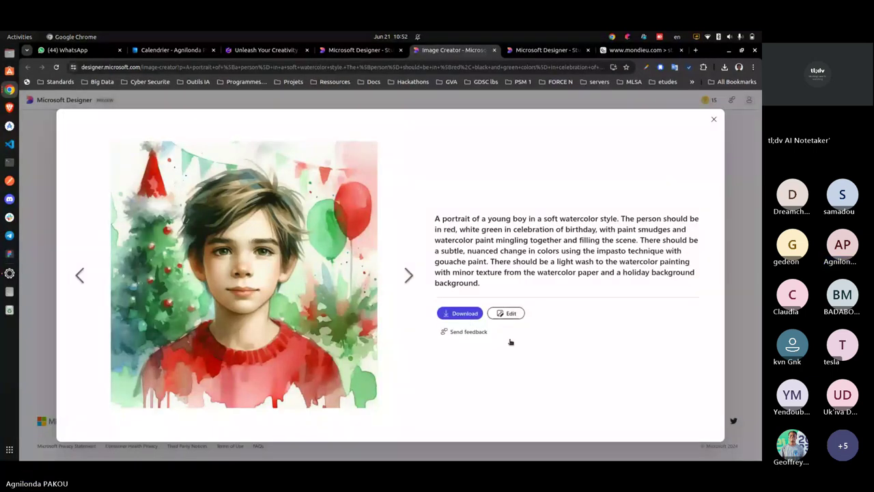
key("ctrl+Tab")
Retry the failed Designer page so the editor loads with the watercolor boy portrait
left_click(387, 349)
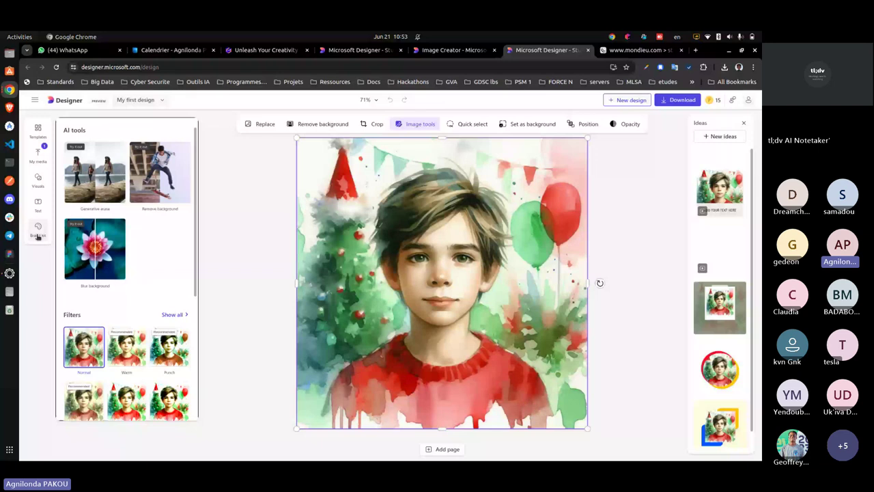
Show the Brand kit styles in the sidebar and scroll down through them
left_click(38, 232)
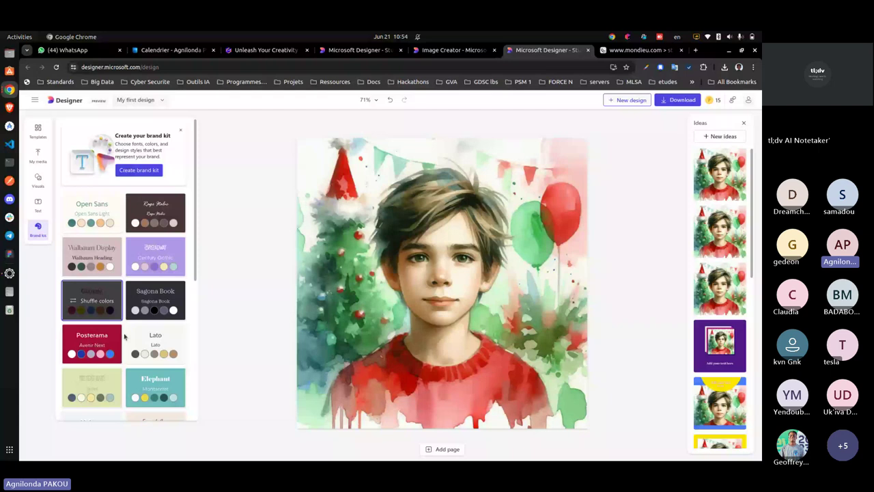
scroll(124, 335, "down", 5)
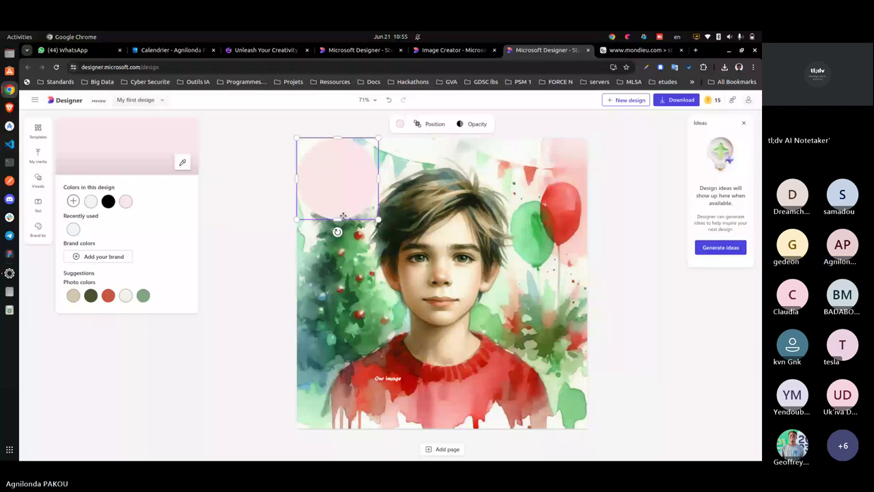
Delete the selected pale pink square shape, leaving only the 'Our image' caption
key("Delete")
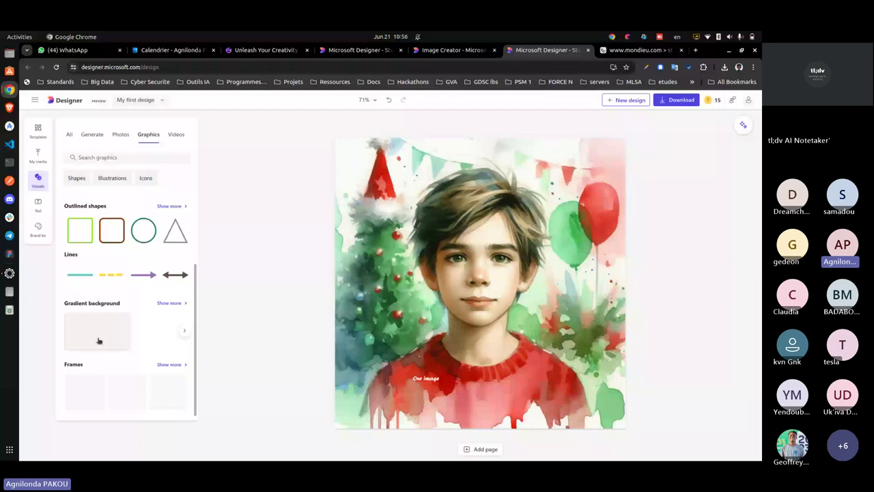
Glance at the My designs list, close it, and return to the Teams meeting window
left_click(34, 101)
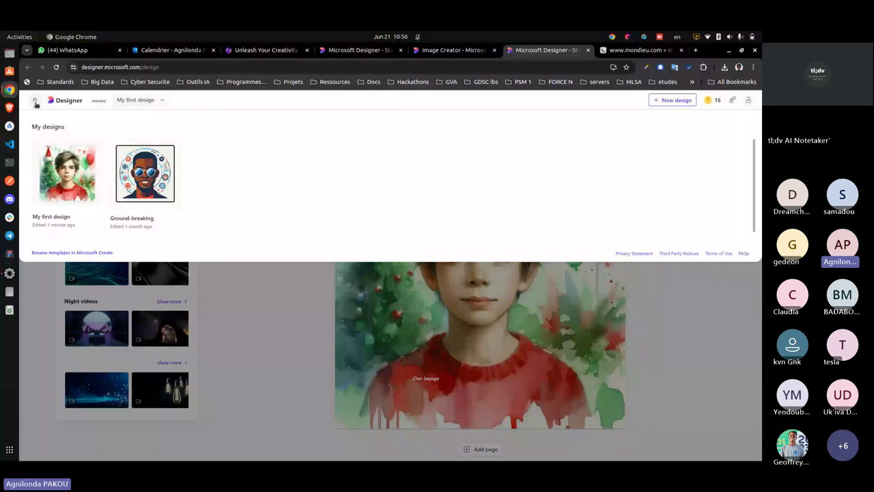
left_click(375, 289)
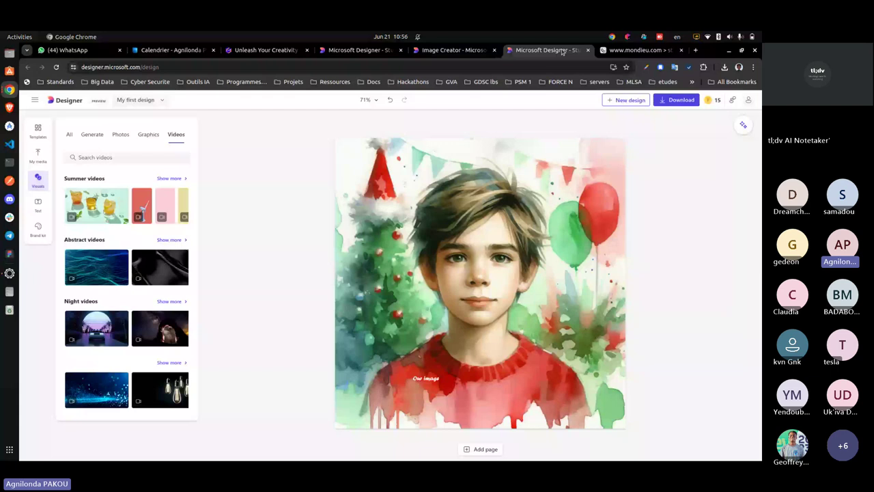
key("alt+Tab")
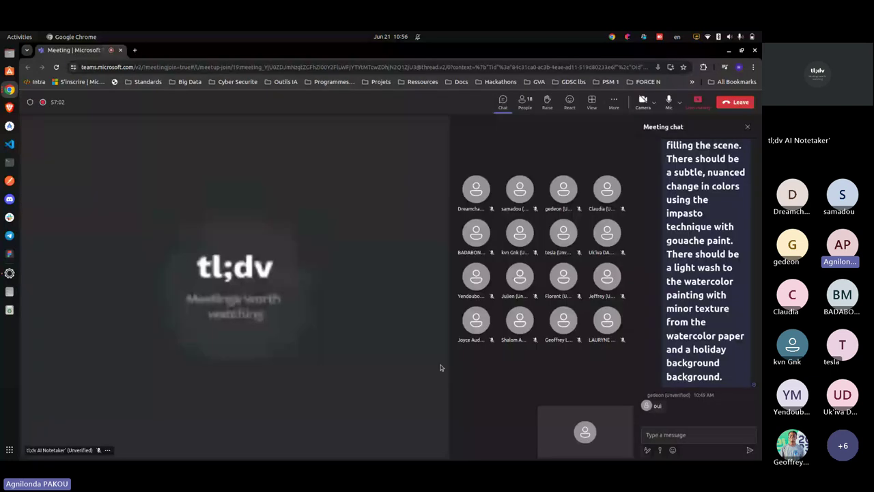
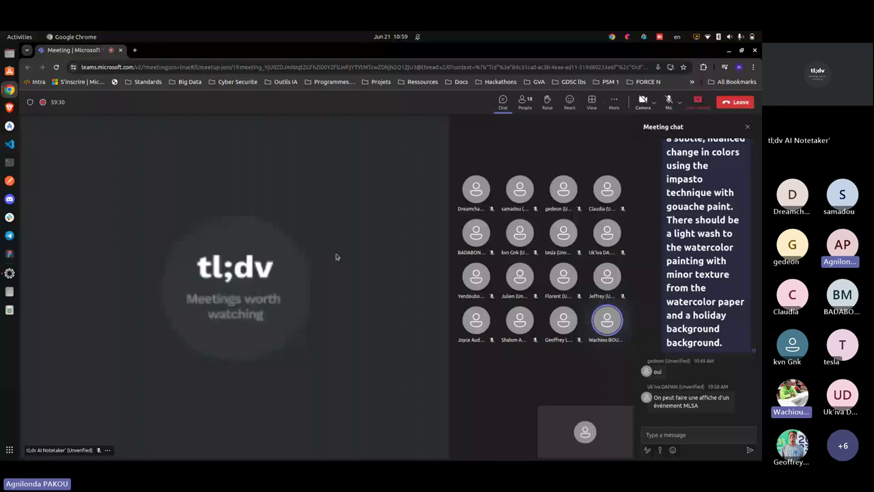
Unmute the microphone in the Teams meeting, then bring up the GNOME volume, network and power menu
left_click(668, 100)
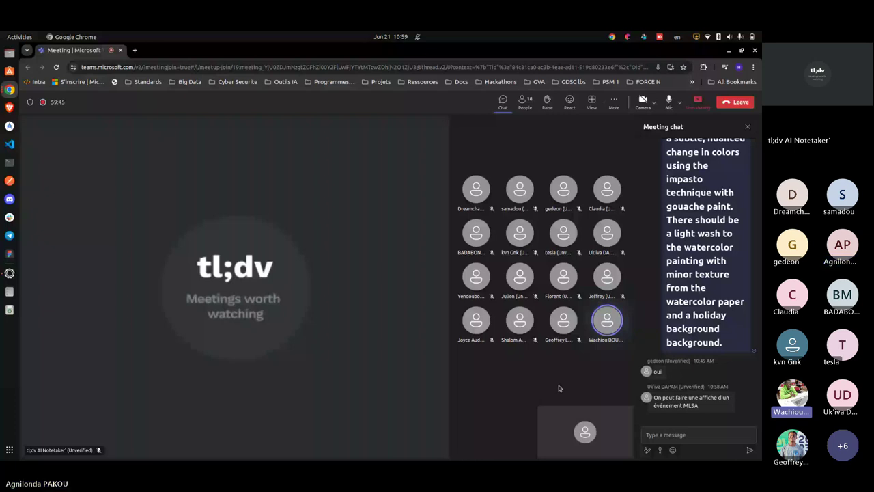
key("alt+Tab")
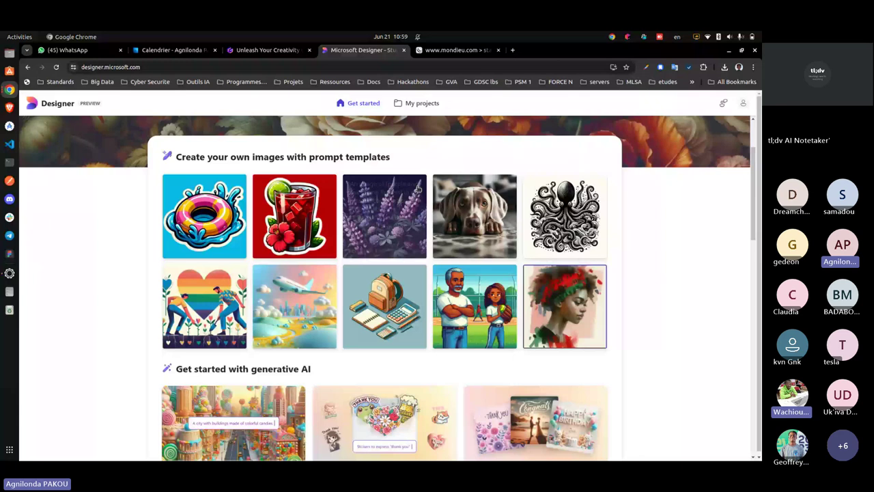
key("alt+Tab")
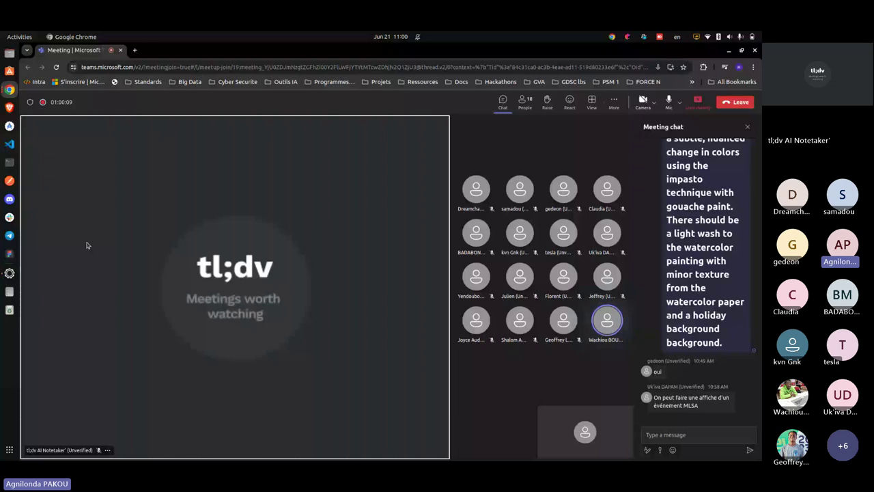
left_click(723, 36)
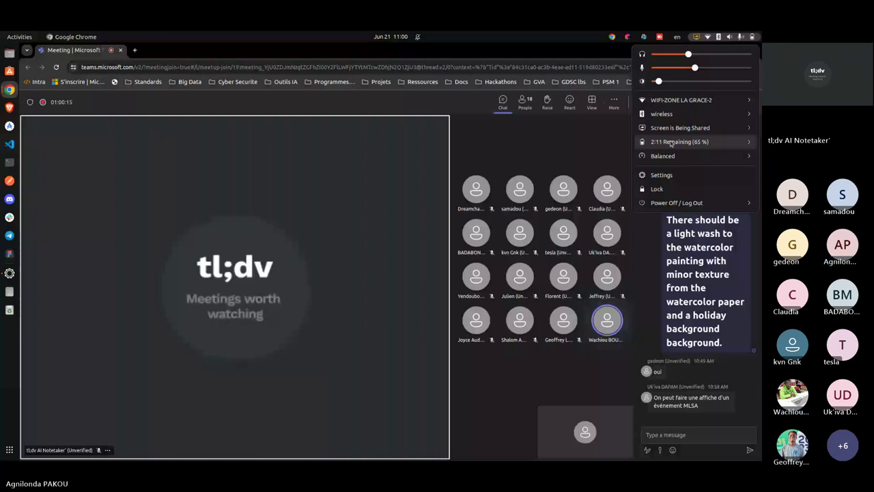
Check the Output Device in the Sound settings, then return to the Teams meeting in Chrome
left_click(661, 175)
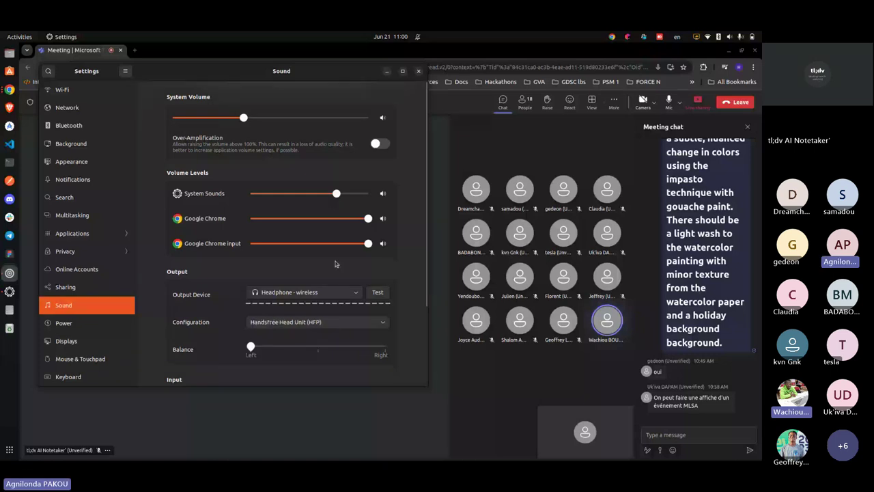
left_click(469, 402)
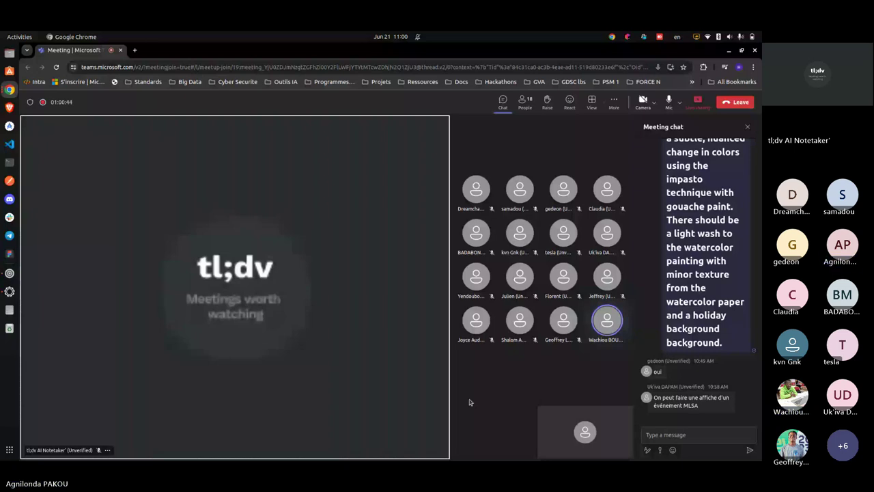
Switch between Teams and Designer, ending on Designer's Get started page with its empty prompt box
key("alt+Tab")
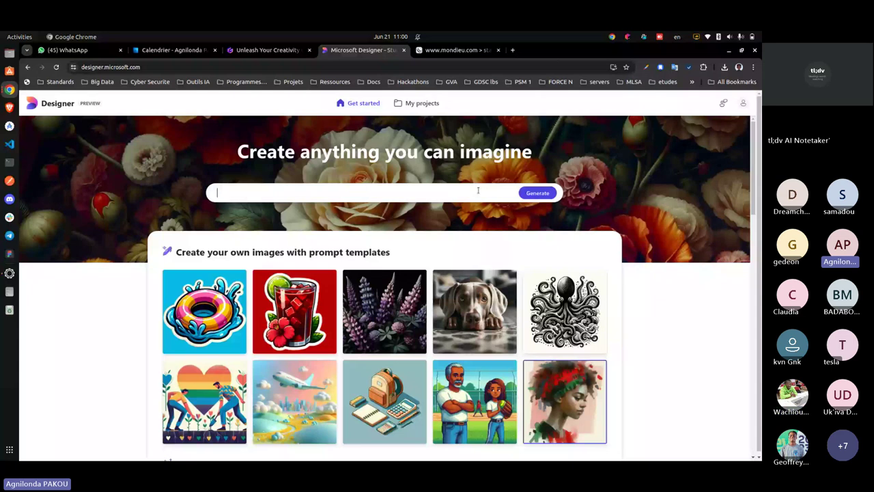
key("alt+Tab")
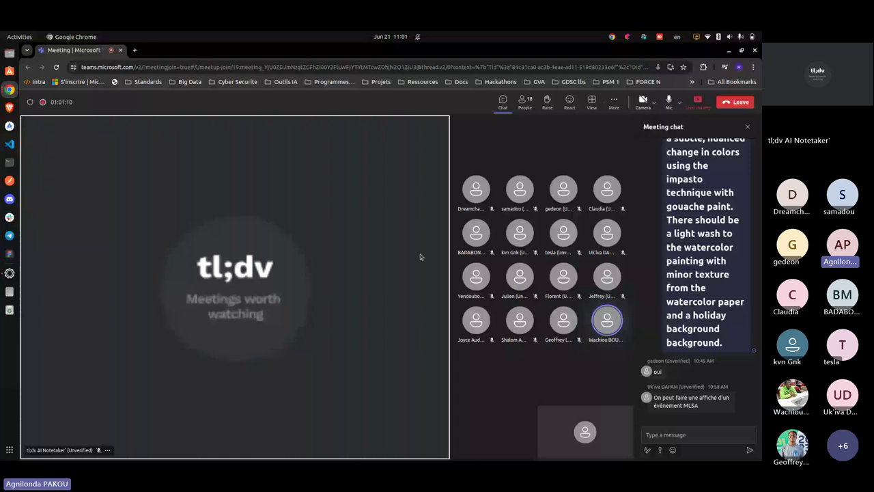
key("alt+Tab")
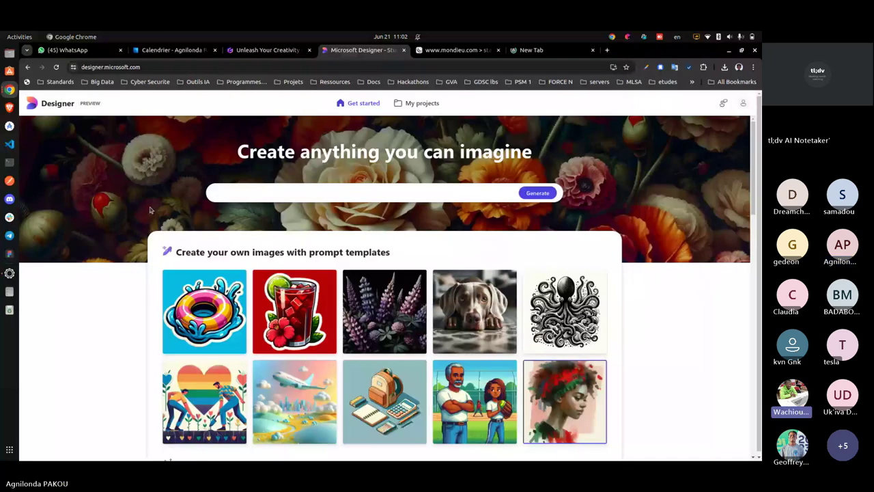
Write a French prompt for an MLSA 'Introduction to Python' poster: 21 June 2024, 19h, on Teams
type("Une")
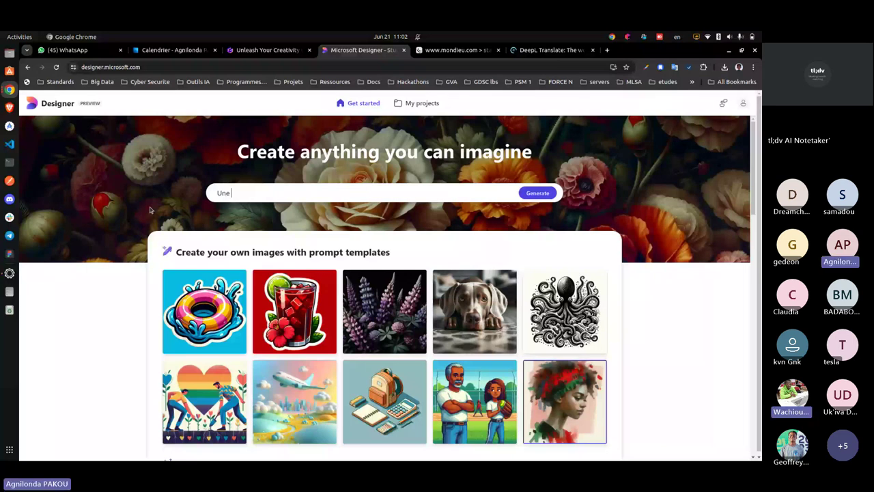
type("affiche d'evenement organ")
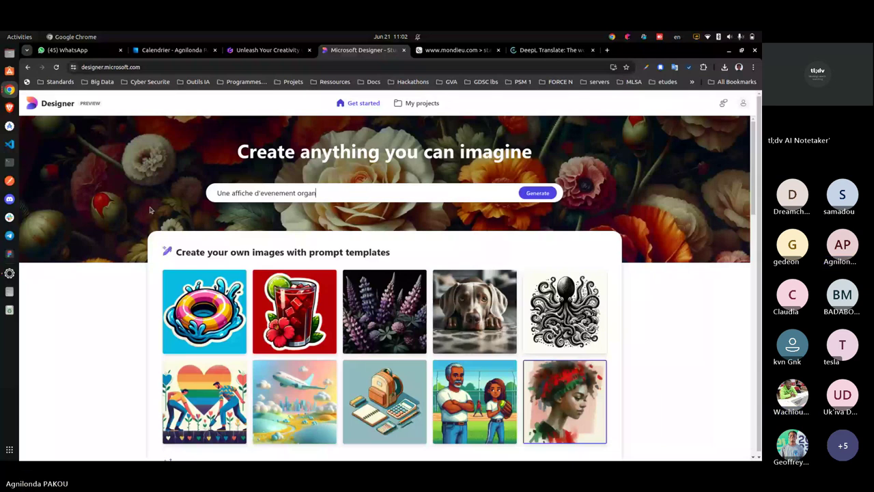
type("isé par ")
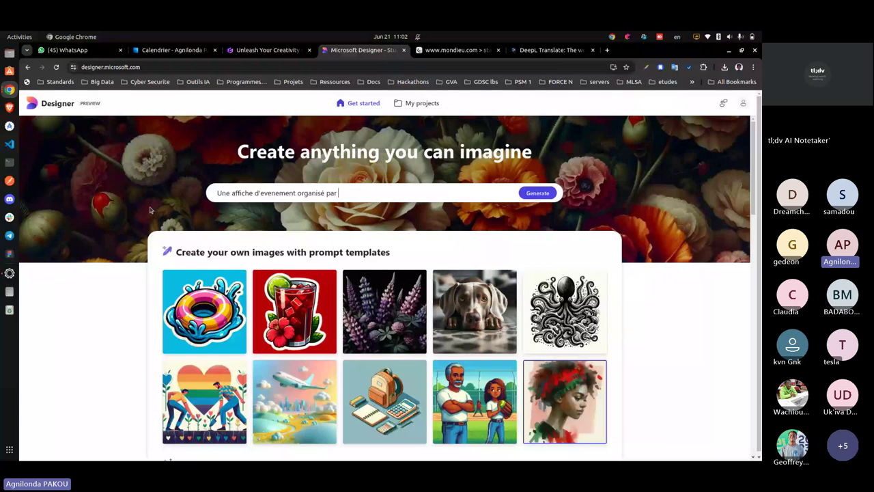
type("la communaut")
type("é Microsoft Learn Student Ambas")
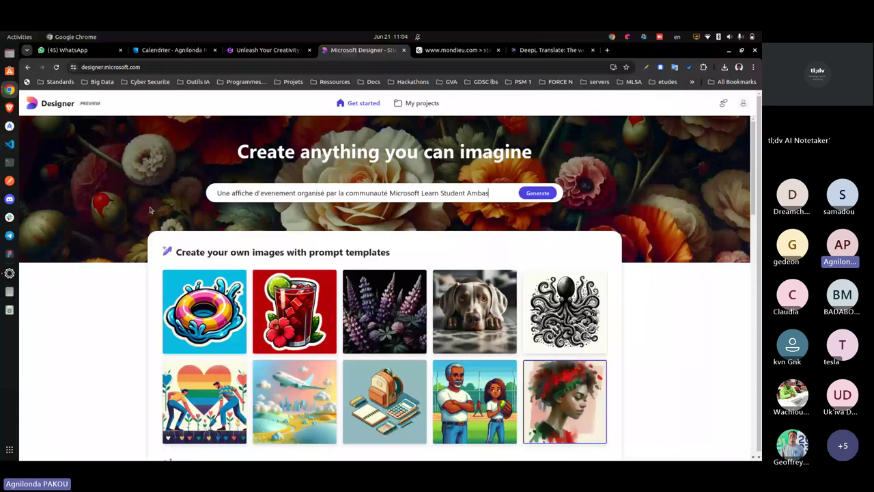
type("sadors sur le th")
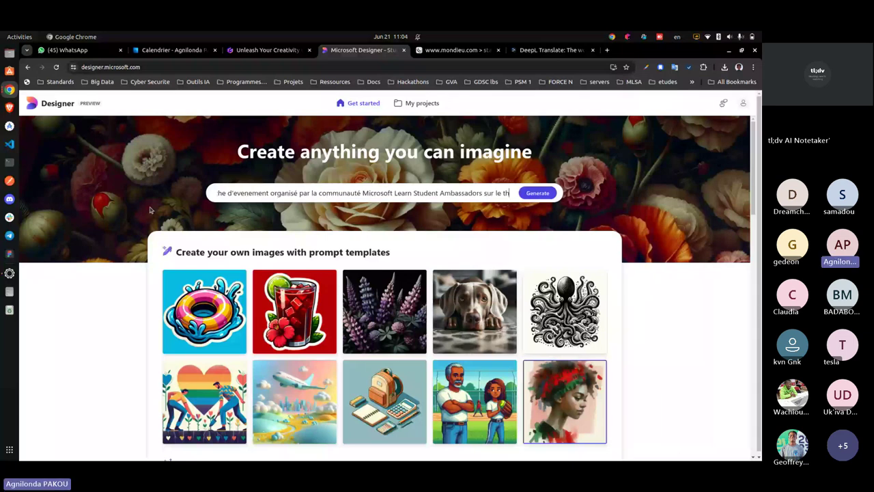
type("eme")
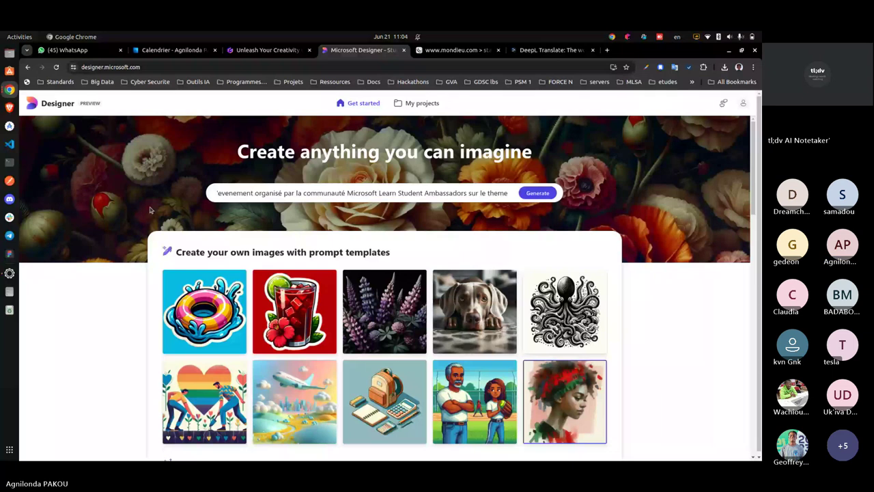
type(" : \"Py")
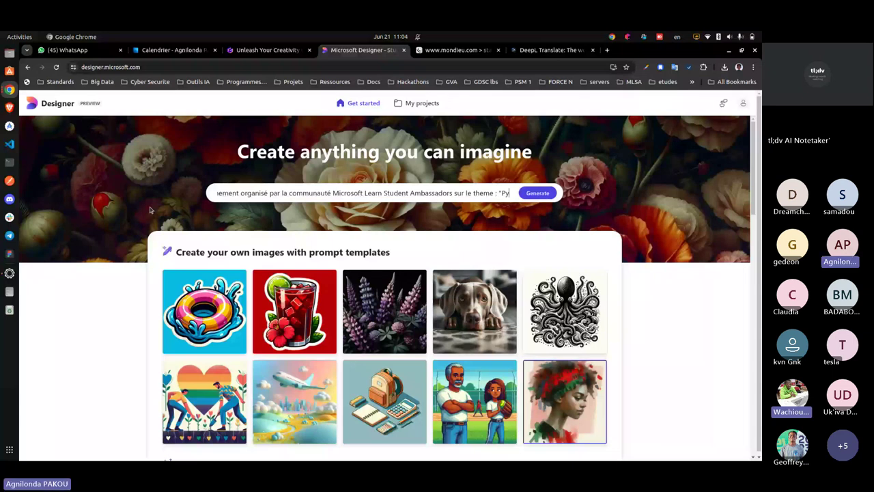
type("thon")
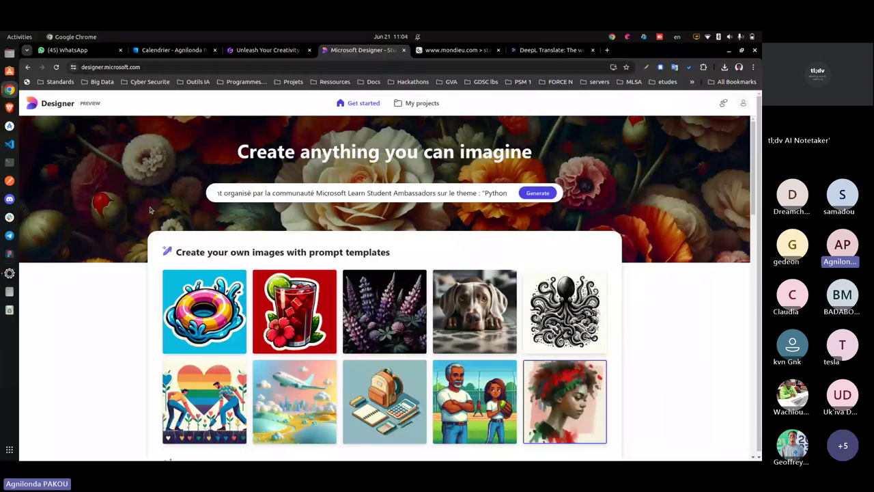
key("BackSpace")
key("BackSpace")
key("BackSpace")
type("Intro")
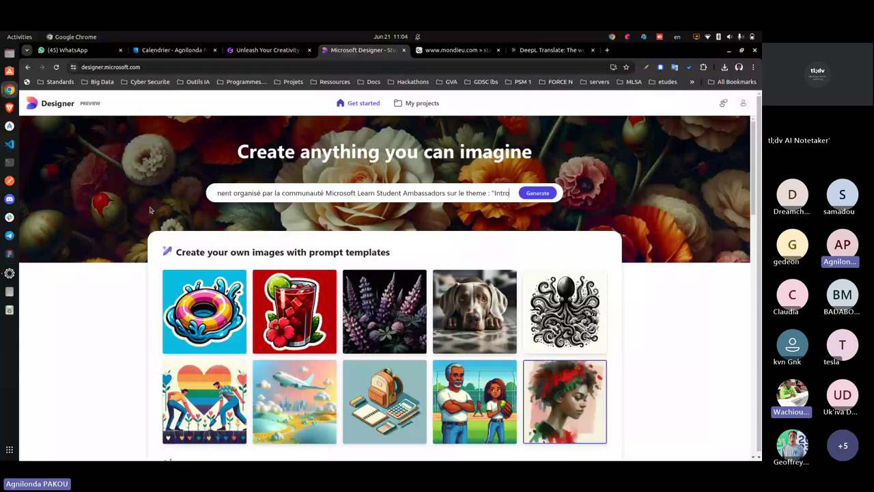
key("ctrl+v")
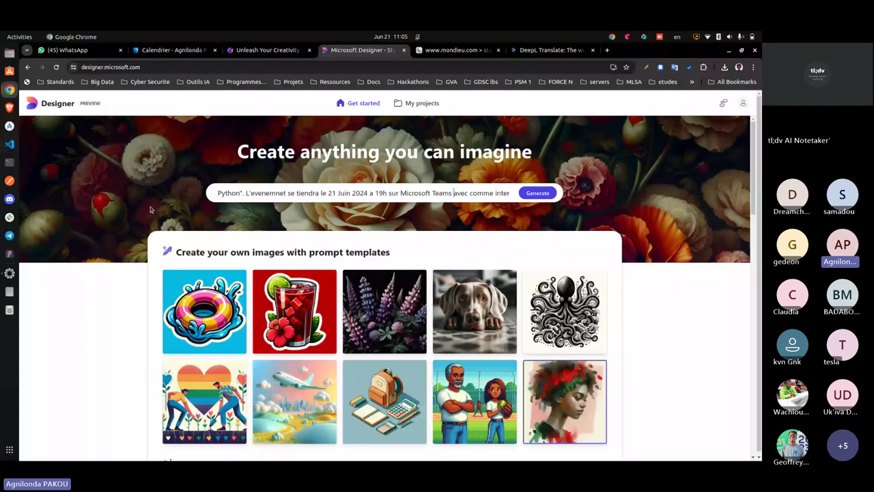
type("venn")
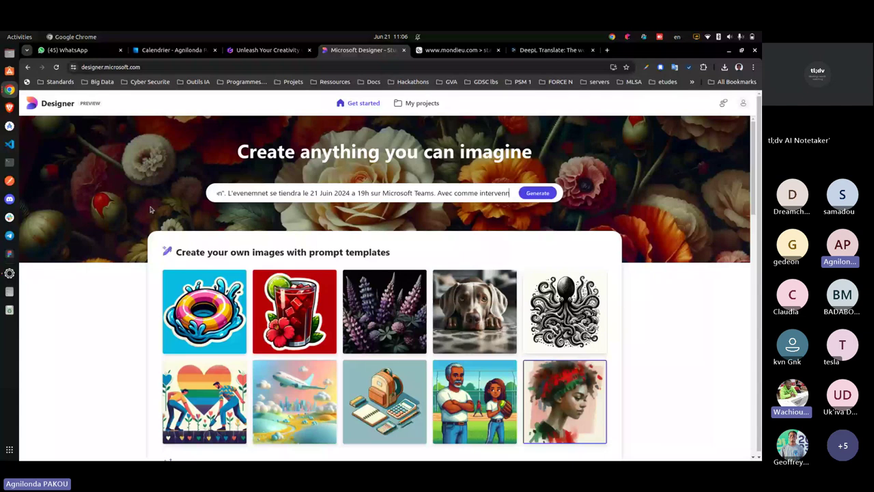
key("Home")
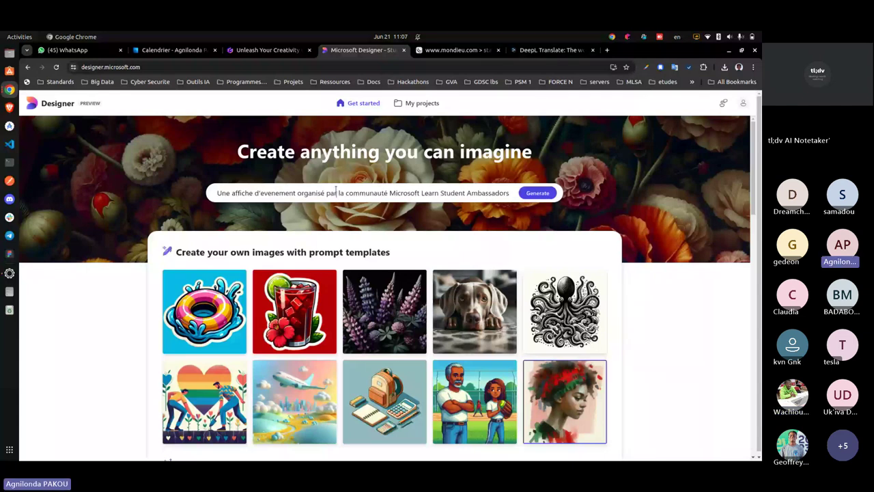
Select and copy the whole poster prompt, then switch to the Teams meeting window
key("ctrl+a")
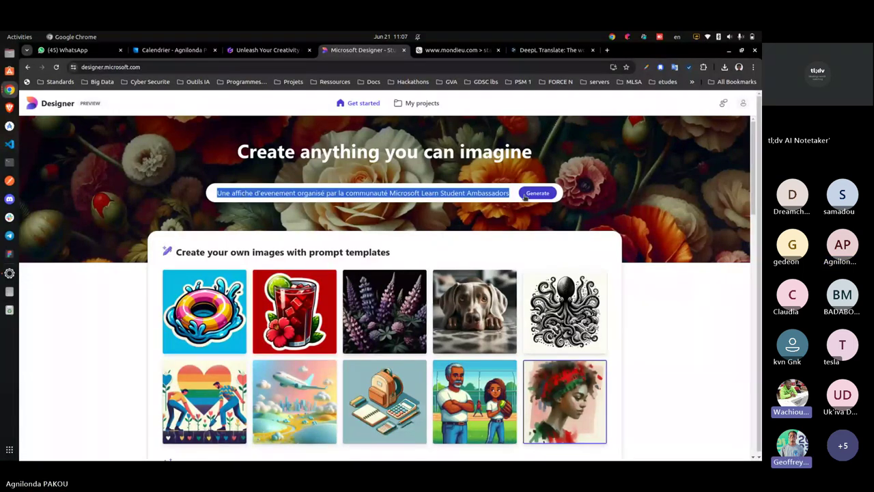
key("alt+Tab")
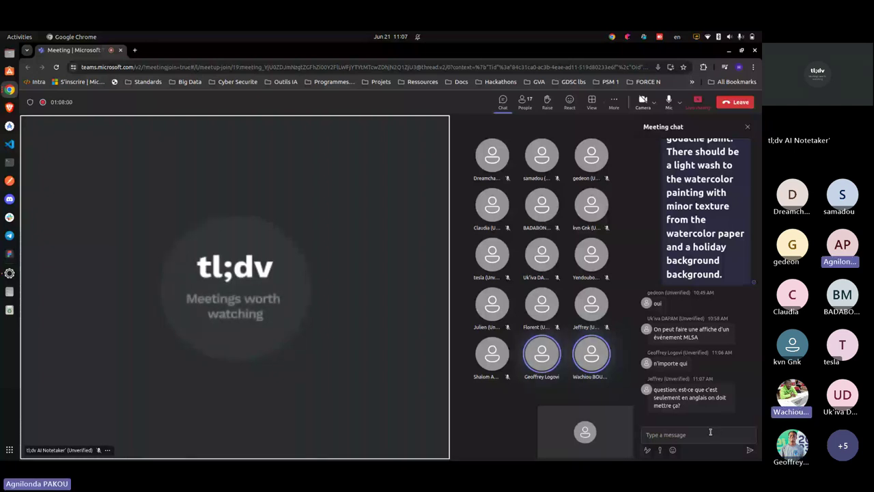
mouse_move(689, 393)
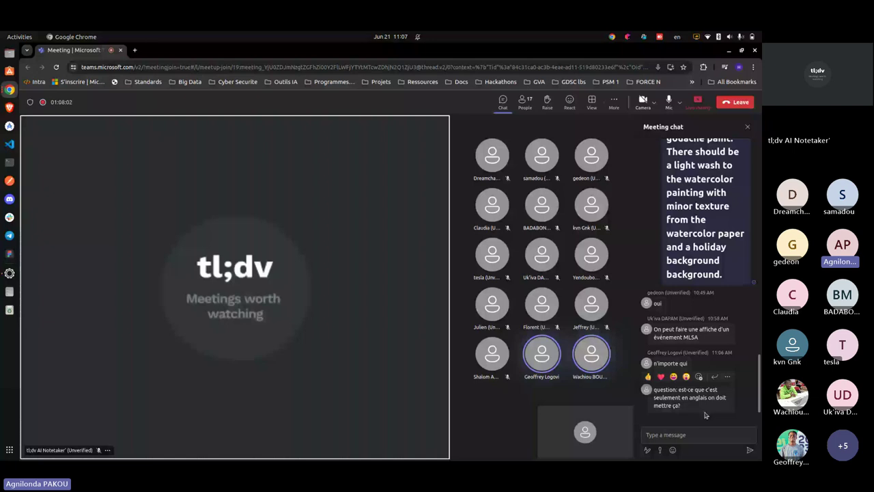
Switch back to Designer, where the French MLSA poster prompt is still in the prompt box
key("alt+Tab")
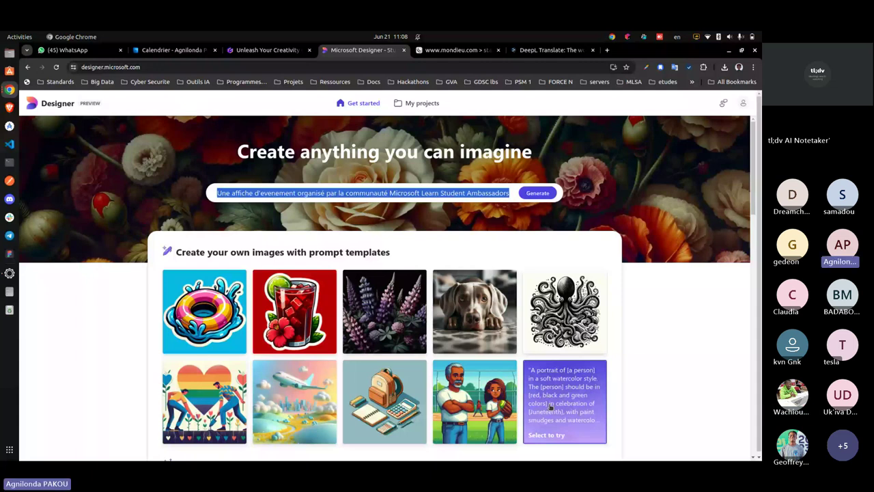
Generate images from the poster prompt, then switch to the Teams meeting chat
key("Return")
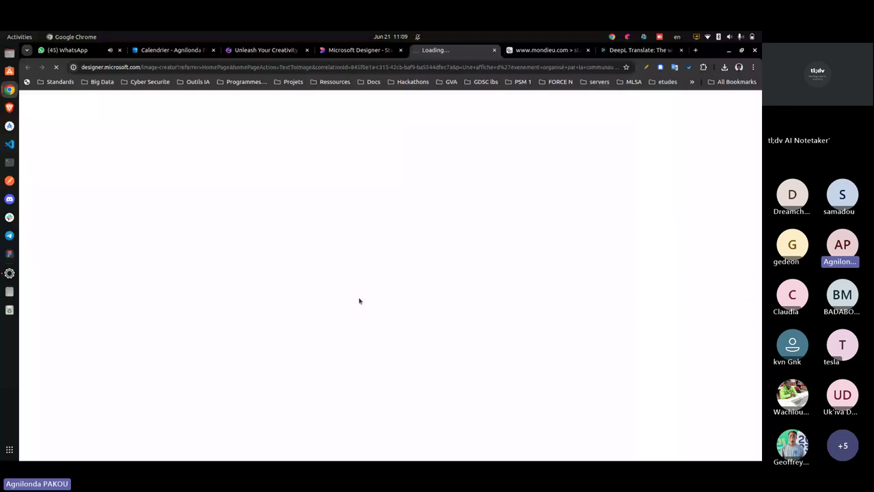
key("alt+Tab")
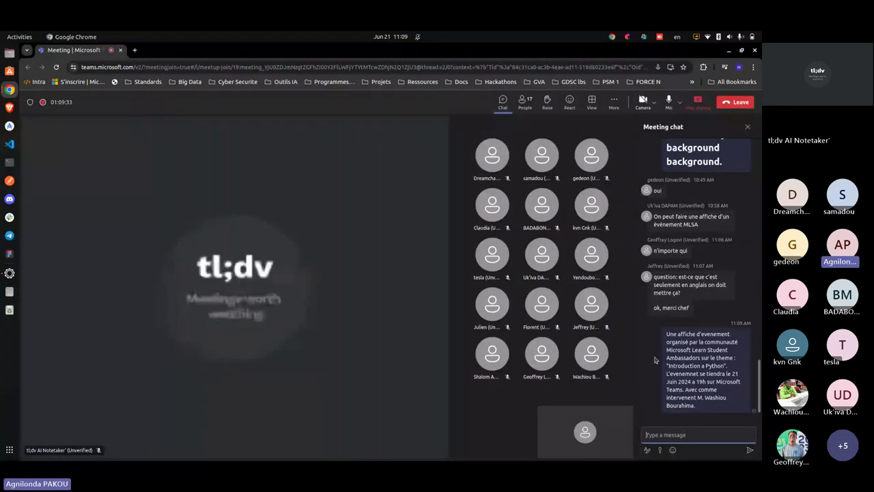
Return to Designer's Image Creator to watch four 'Introduction to Python' posters generate
key("alt+Tab")
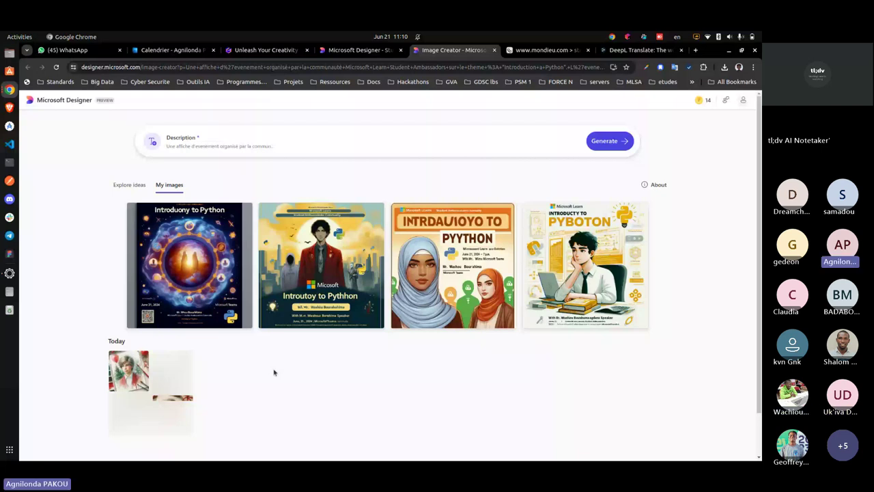
Switch from Image Creator over to the Teams meeting chat
key("alt+Tab")
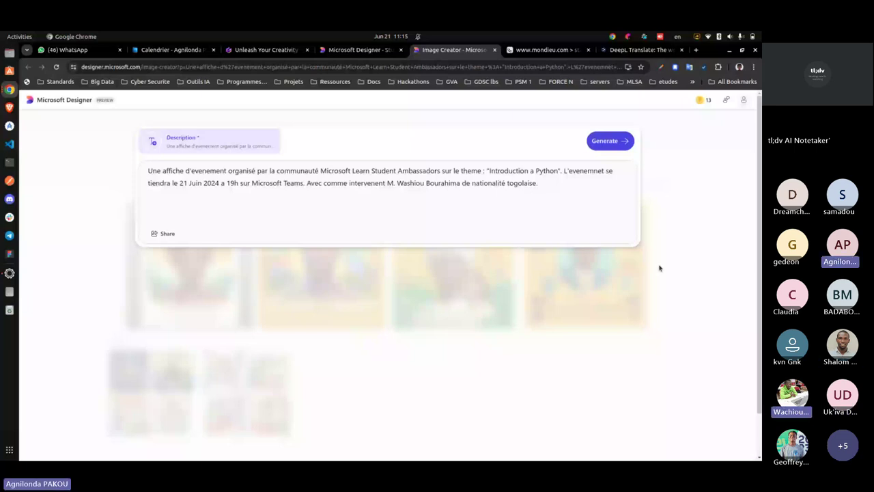
Collapse the description and open the first generated 'Introduction to Python' poster in the Designer editor
left_click(658, 268)
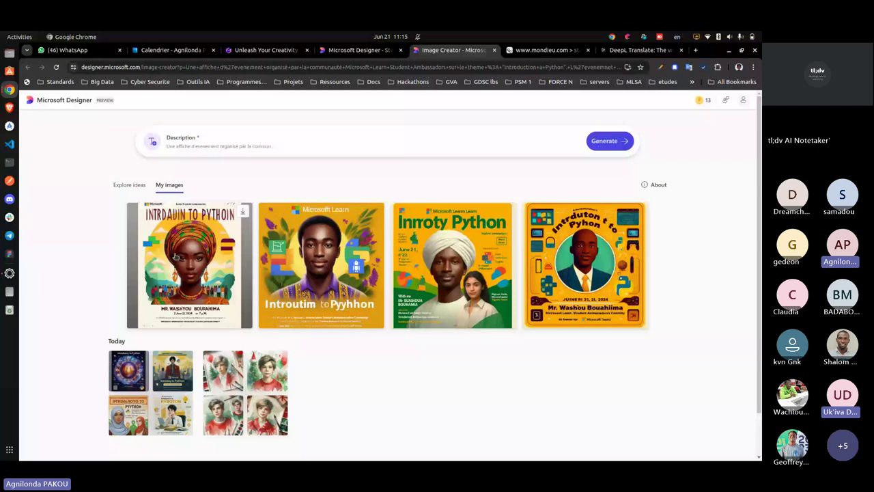
left_click(176, 256)
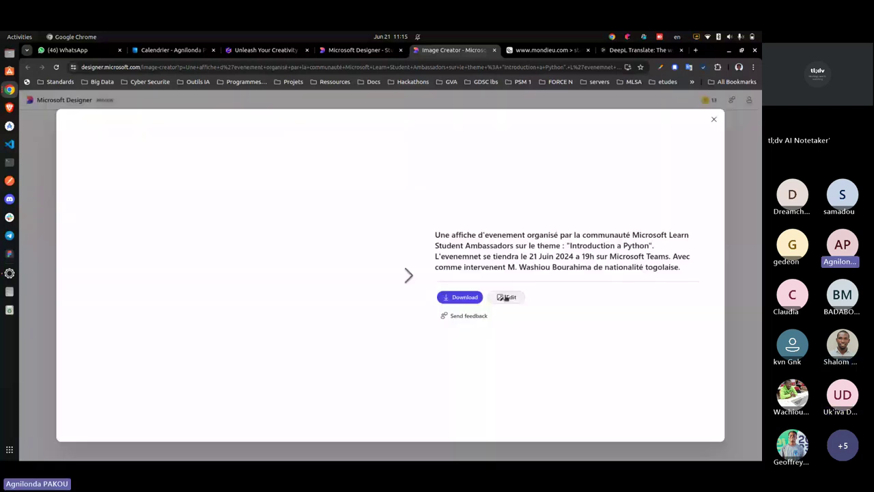
left_click(506, 297)
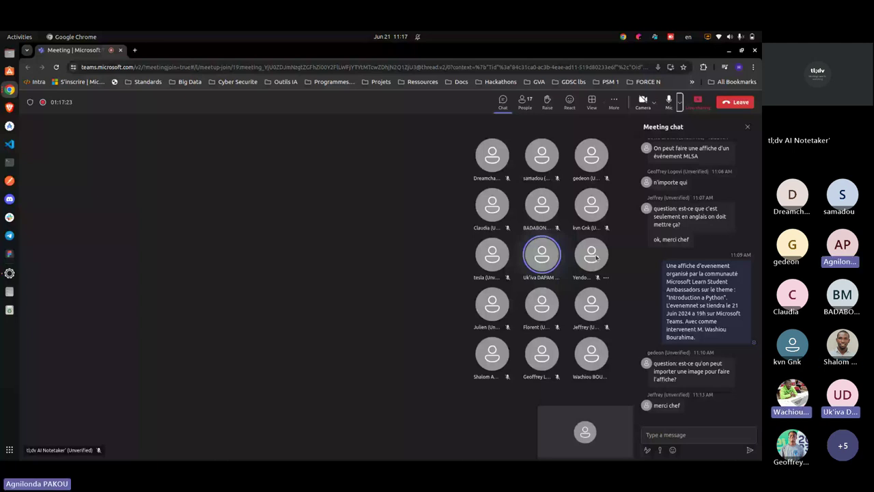
Switch from the Teams meeting back to Designer showing the Python poster in its circular frame
key("alt+Tab")
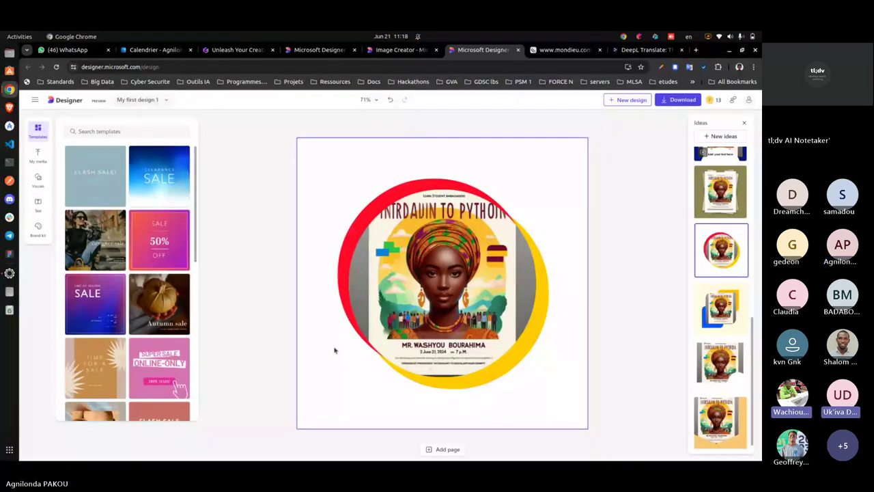
Return to the Image Creator tab showing the original Introduction to Python poster and French prompt
left_click(331, 351)
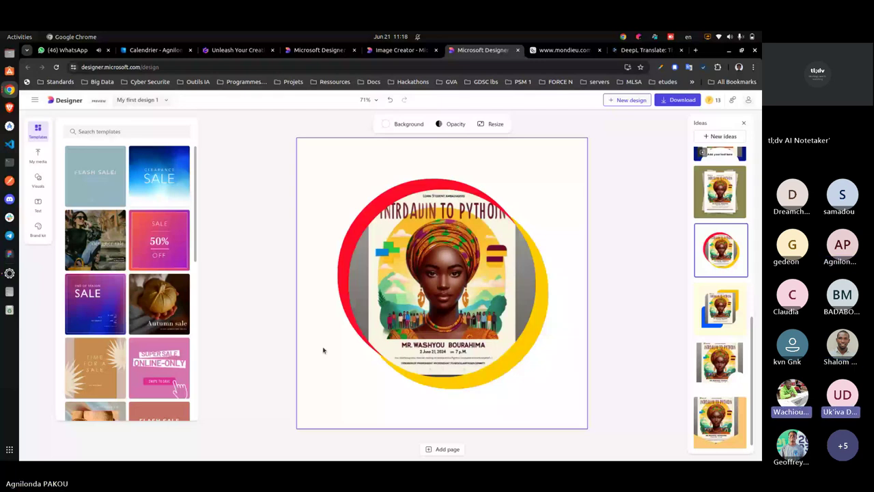
key("alt+Tab")
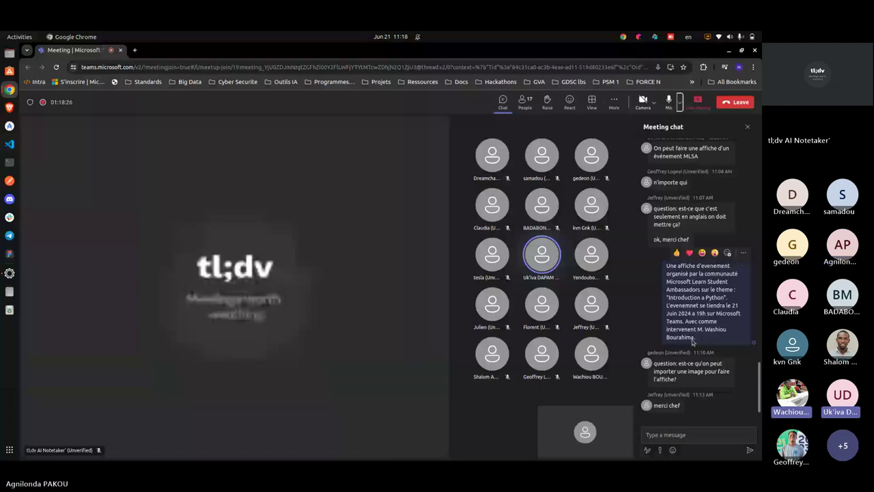
key("alt+Tab")
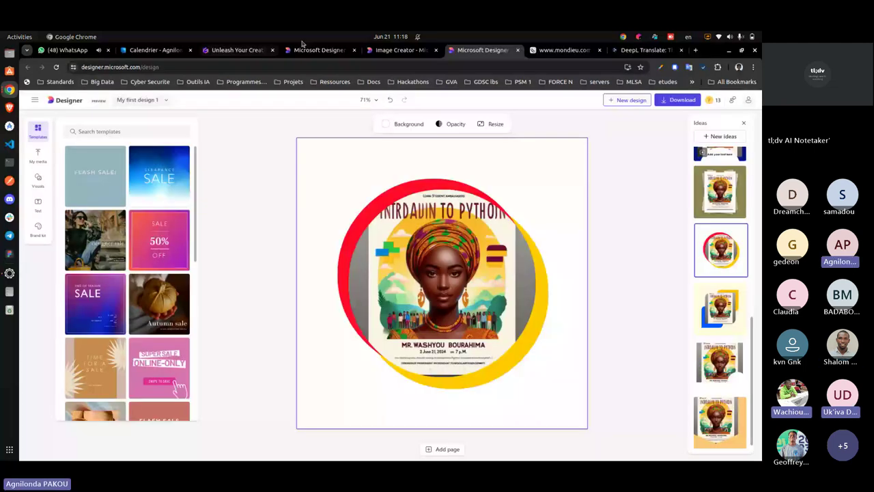
key("ctrl+shift+Tab")
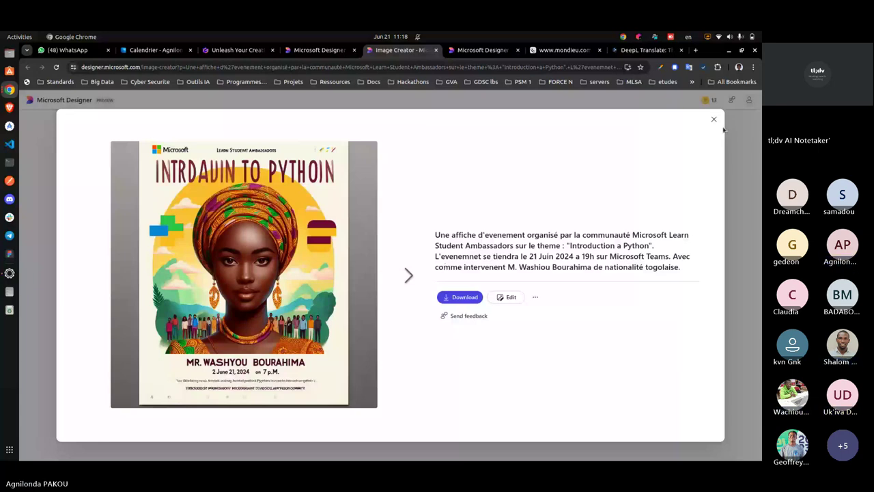
Go back to the Designer editor with the circular-framed Python poster and layout suggestions
left_click(477, 51)
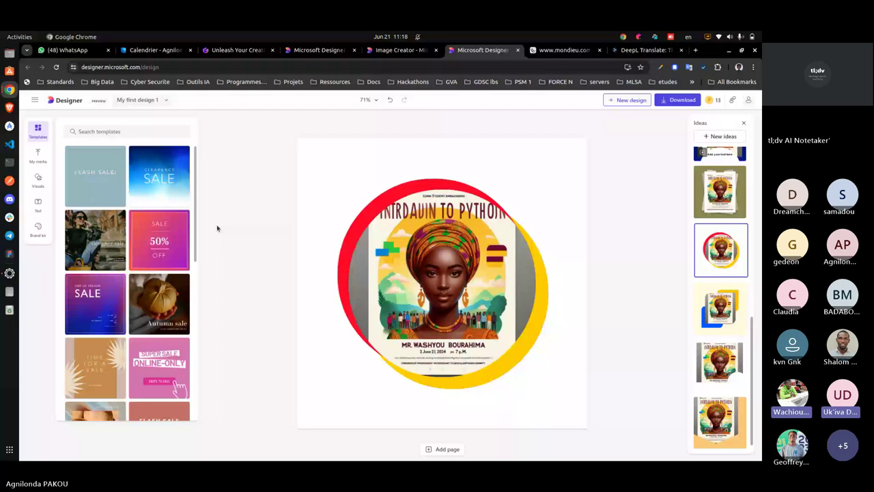
Apply a rectangular poster layout idea to the design, then show the Teams meeting chat
left_click(426, 185)
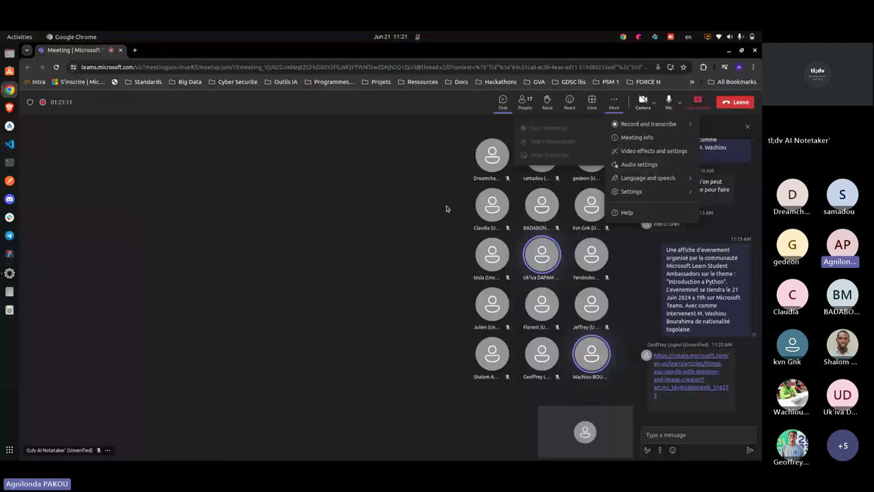
left_click(445, 208)
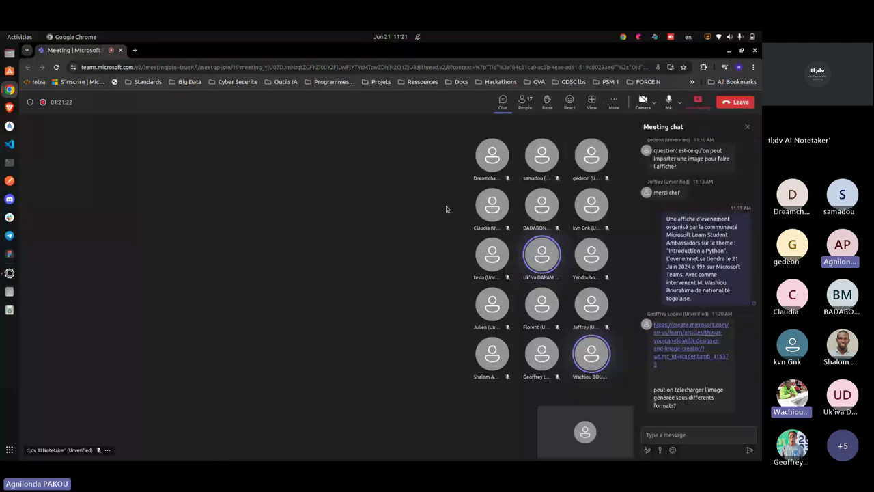